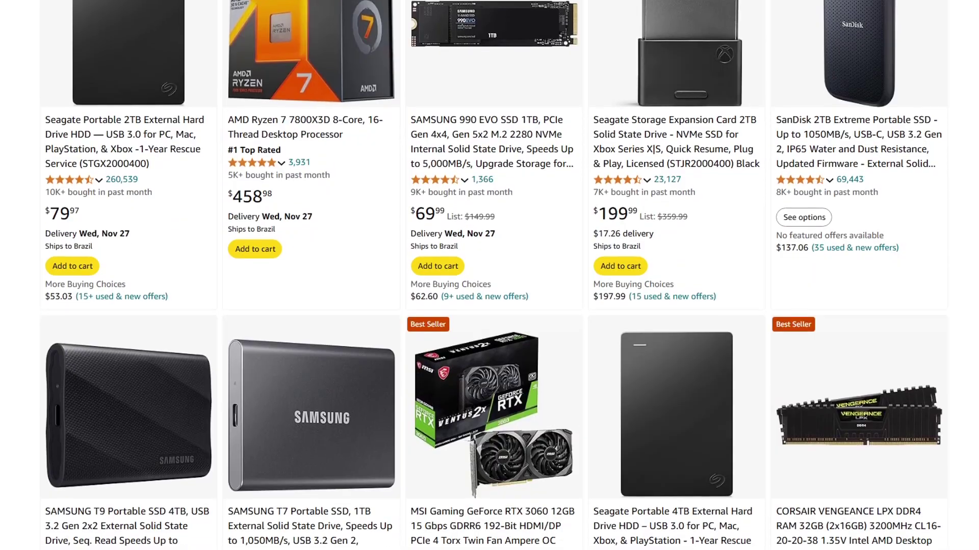
{"action": "scroll", "coordinate": [489, 275], "scroll_direction": "down", "scroll_amount": 5}
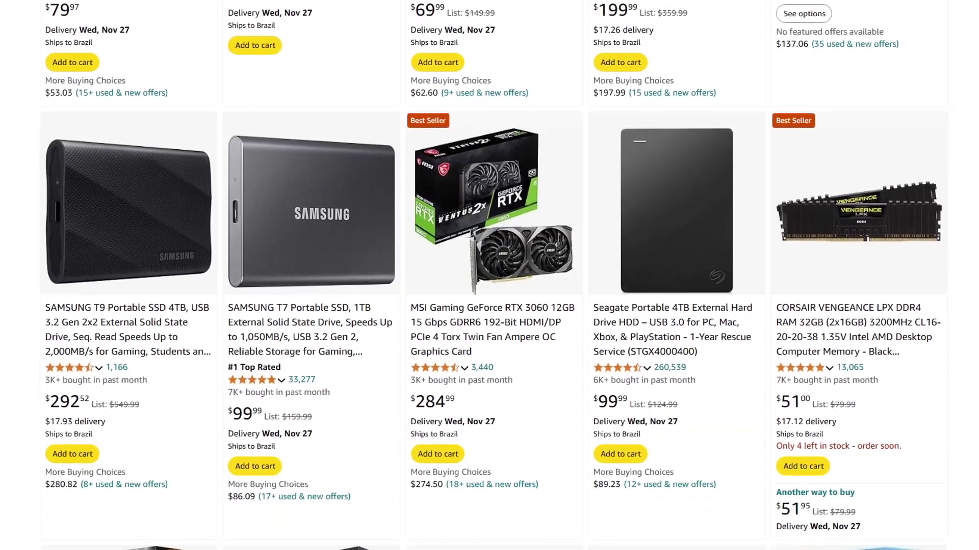
{"action": "scroll", "coordinate": [489, 276], "scroll_direction": "down", "scroll_amount": 5}
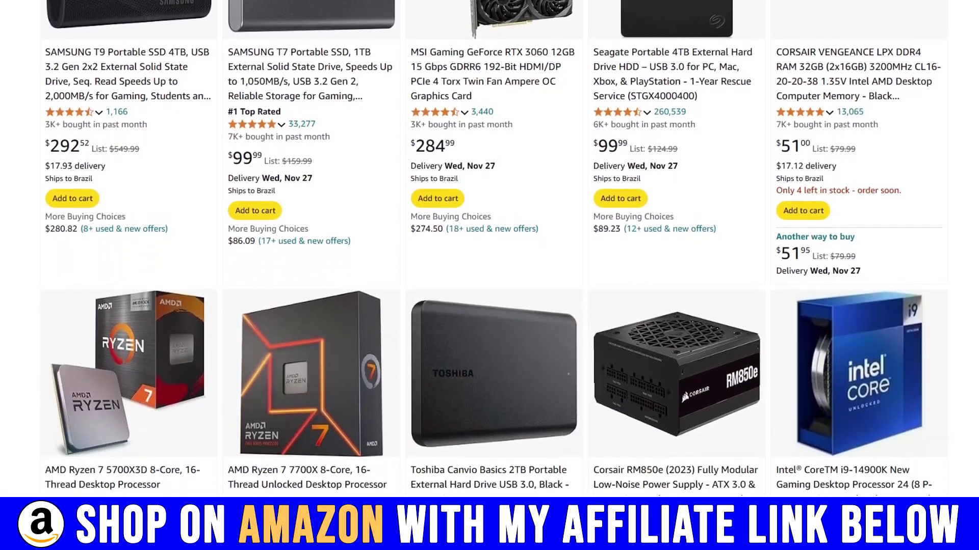
{"action": "scroll", "coordinate": [489, 275], "scroll_direction": "down", "scroll_amount": 5}
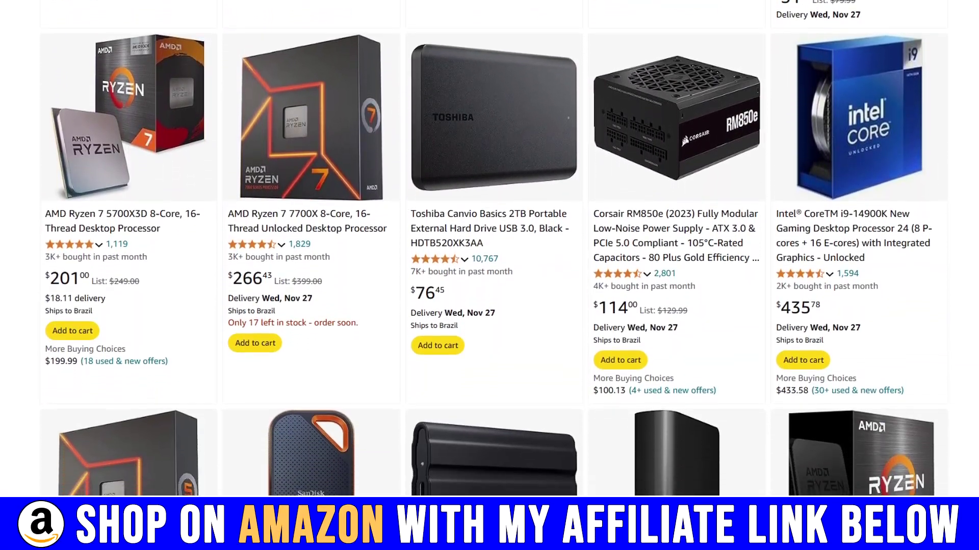
{"action": "scroll", "coordinate": [490, 275], "scroll_direction": "down", "scroll_amount": 5}
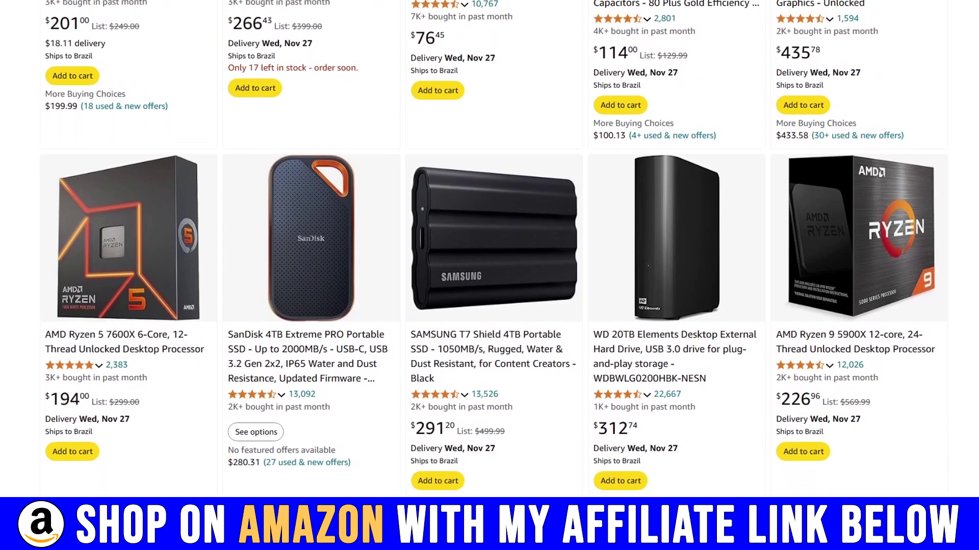
{"action": "scroll", "coordinate": [490, 275], "scroll_direction": "down", "scroll_amount": 5}
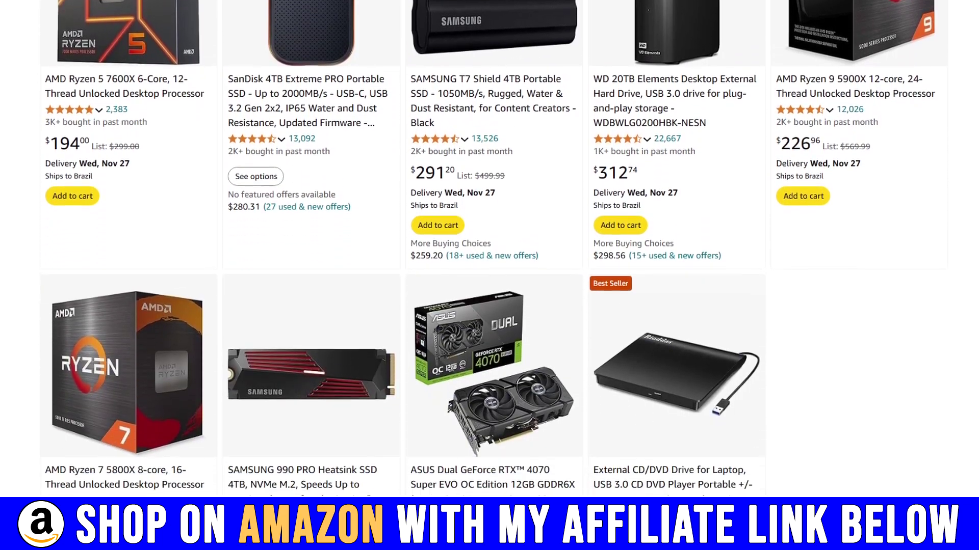
{"action": "scroll", "coordinate": [490, 276], "scroll_direction": "down", "scroll_amount": 2}
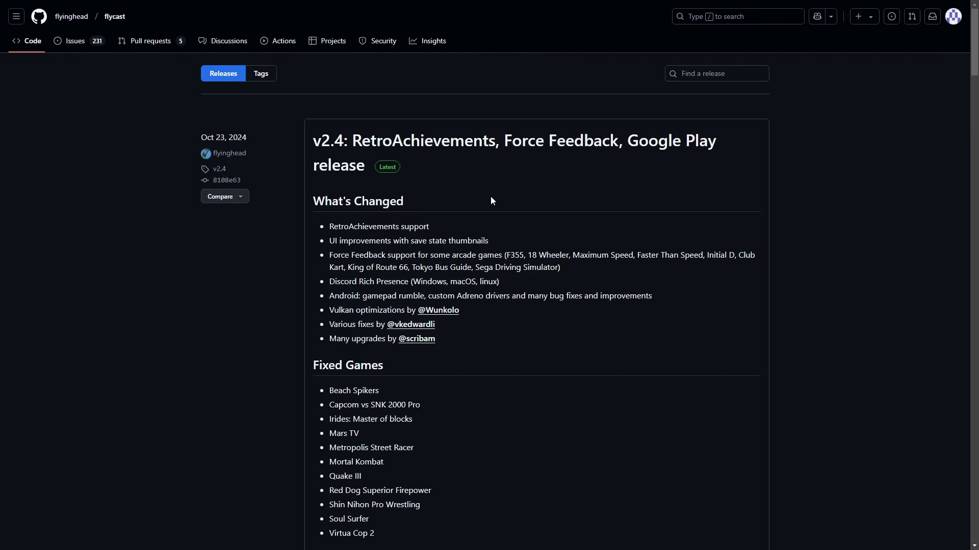
Step: Look through the Flycast v2.4 release notes down to the downloadable assets
{"action": "scroll", "coordinate": [492, 201], "scroll_direction": "down", "scroll_amount": 5}
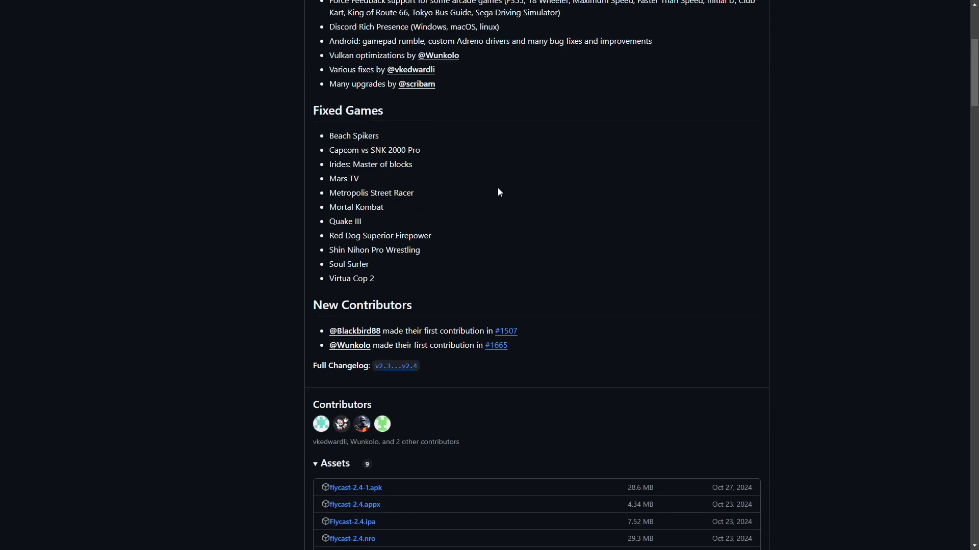
{"action": "scroll", "coordinate": [498, 192], "scroll_direction": "down", "scroll_amount": 5}
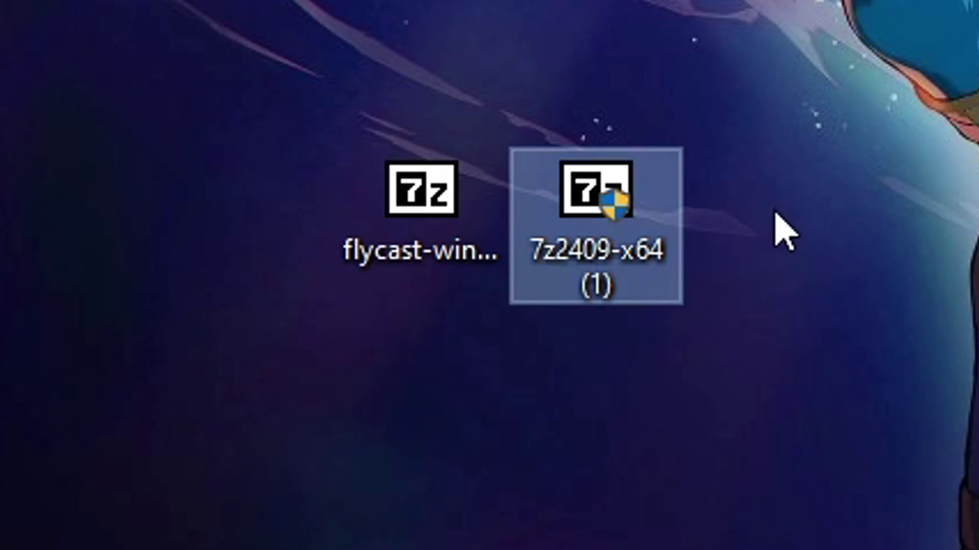
Step: Install 7-Zip 24.09 (x64) into C:\Program Files\7-Zip\ and close its setup window
{"action": "mouse_move", "coordinate": [637, 244]}
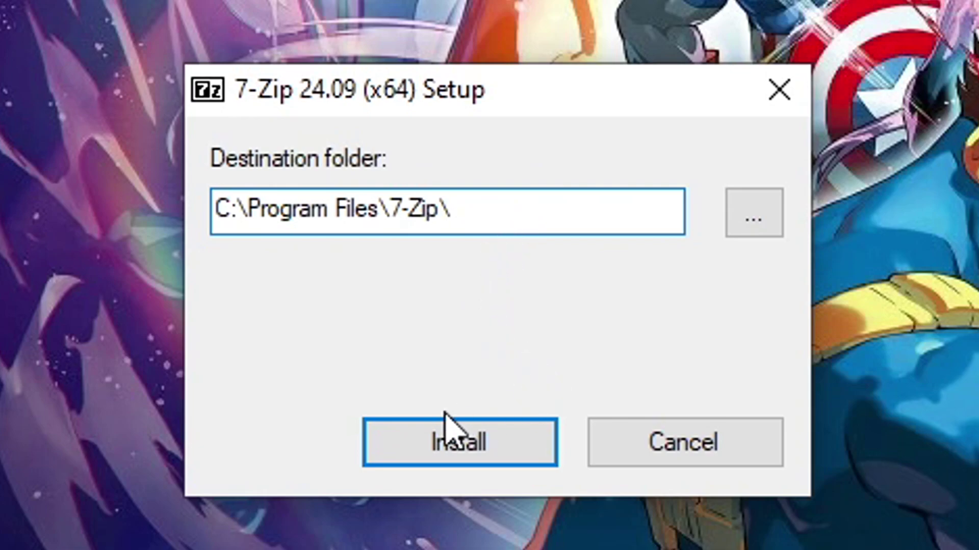
{"action": "left_click", "coordinate": [469, 459]}
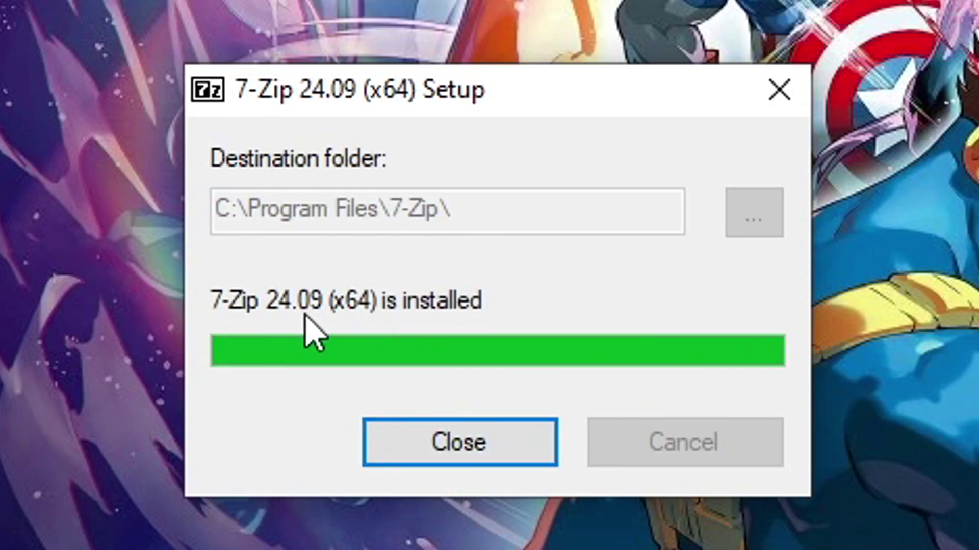
{"action": "left_click", "coordinate": [468, 453]}
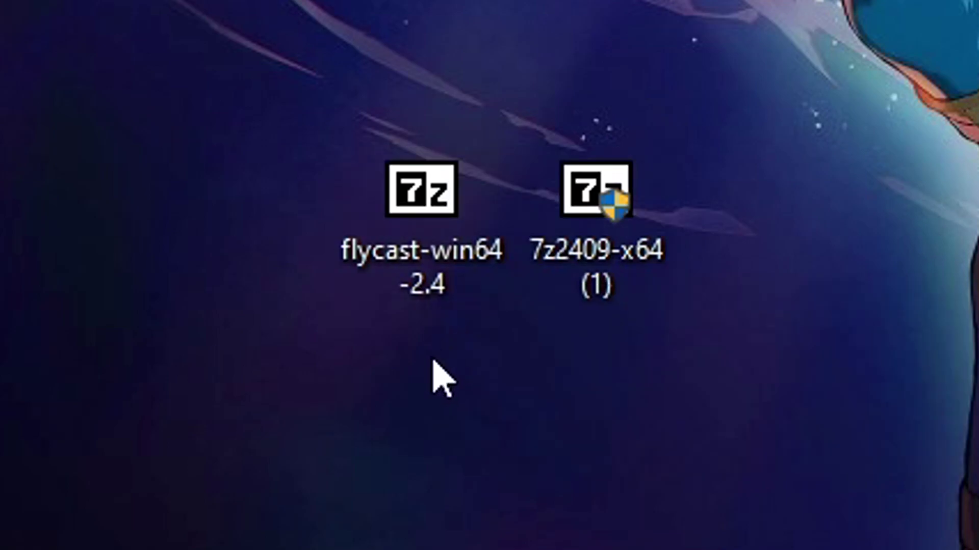
Step: Extract the flycast-win64-2.4 archive with 7-Zip into a new desktop folder named Flycast
{"action": "left_click", "coordinate": [452, 295]}
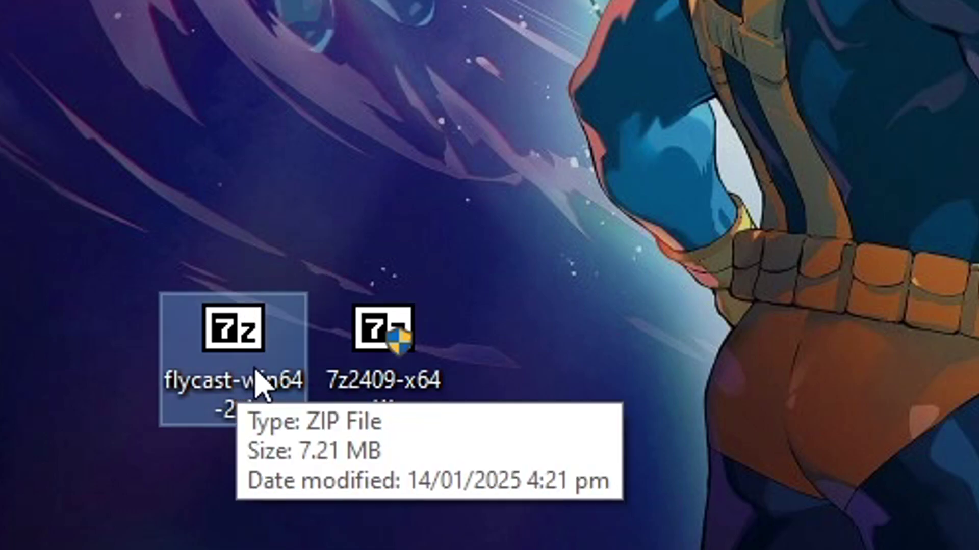
{"action": "right_click", "coordinate": [253, 340]}
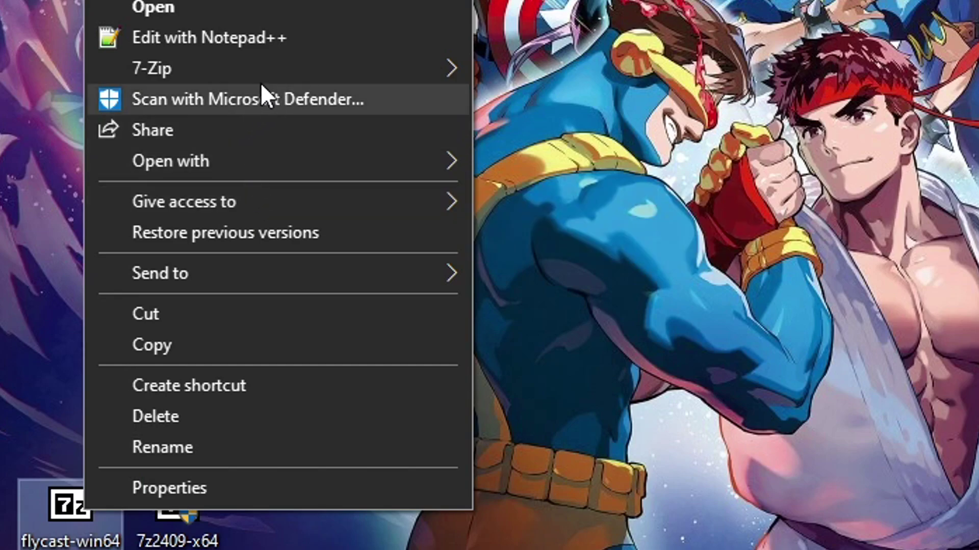
{"action": "mouse_move", "coordinate": [211, 66]}
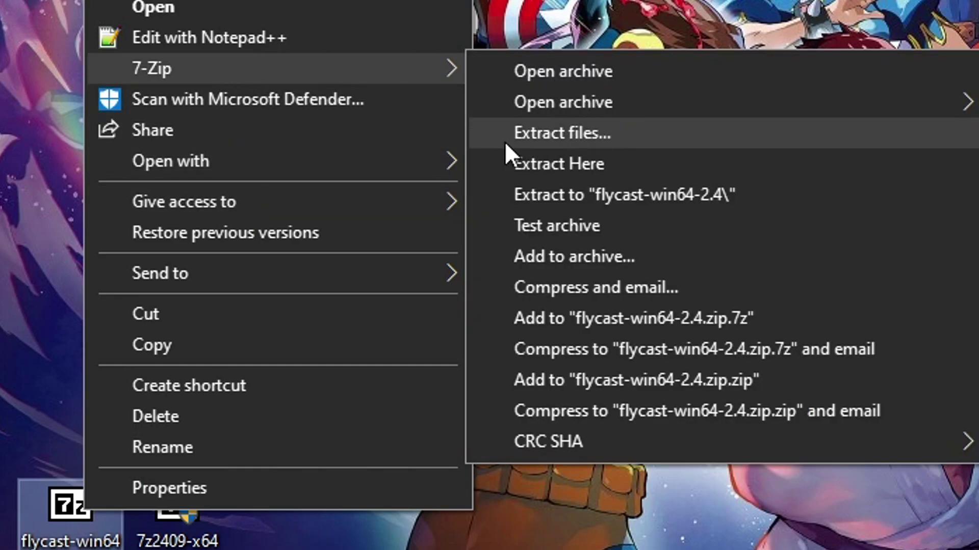
{"action": "left_click", "coordinate": [619, 142]}
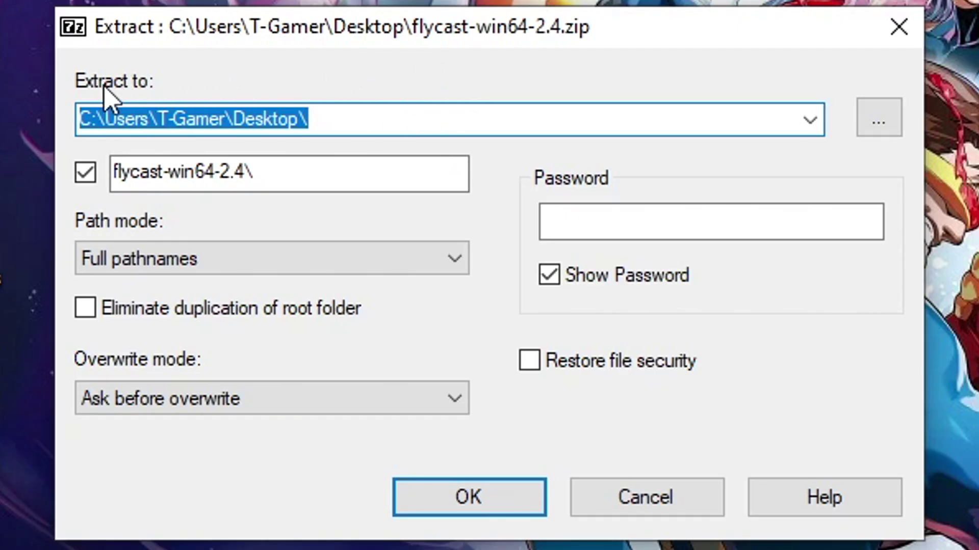
{"action": "left_click", "coordinate": [361, 119]}
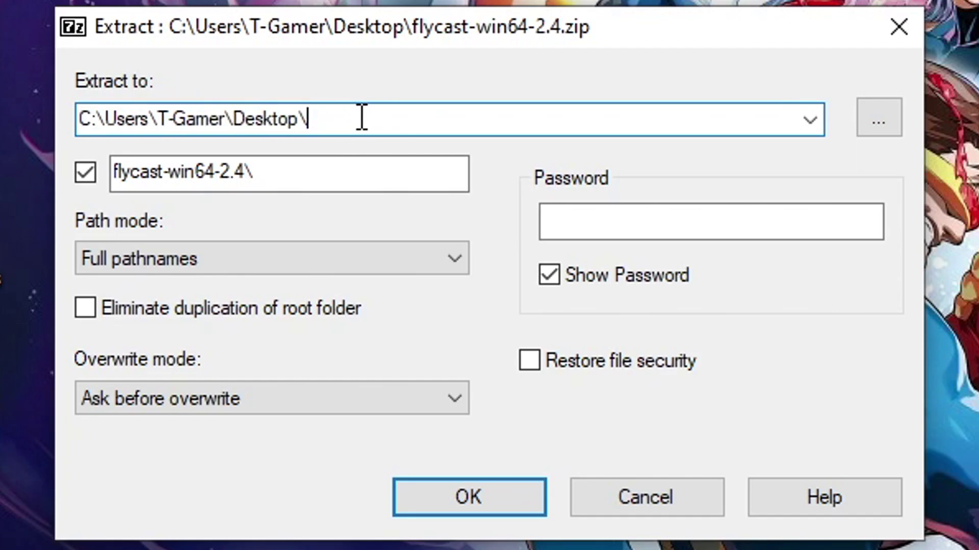
{"action": "type", "text": "Flycast"}
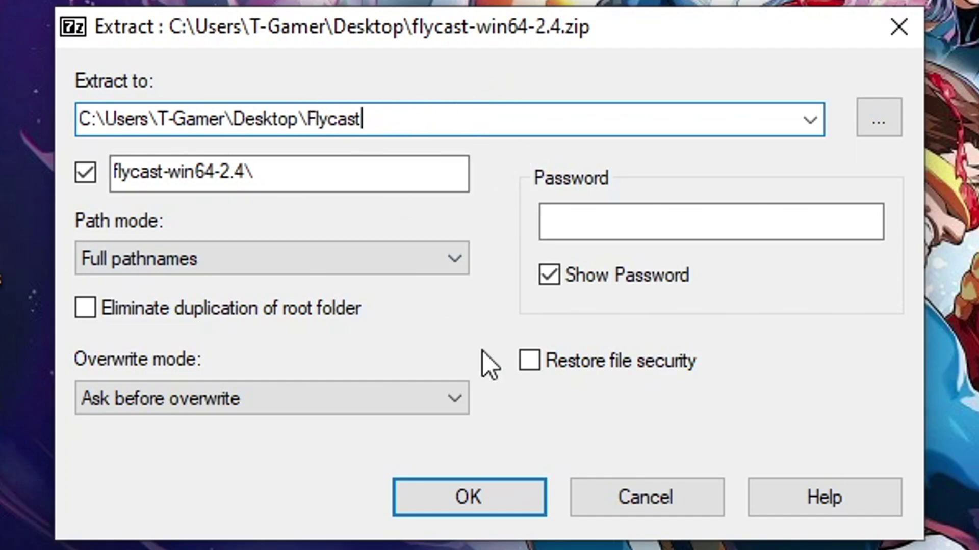
{"action": "left_click", "coordinate": [479, 499]}
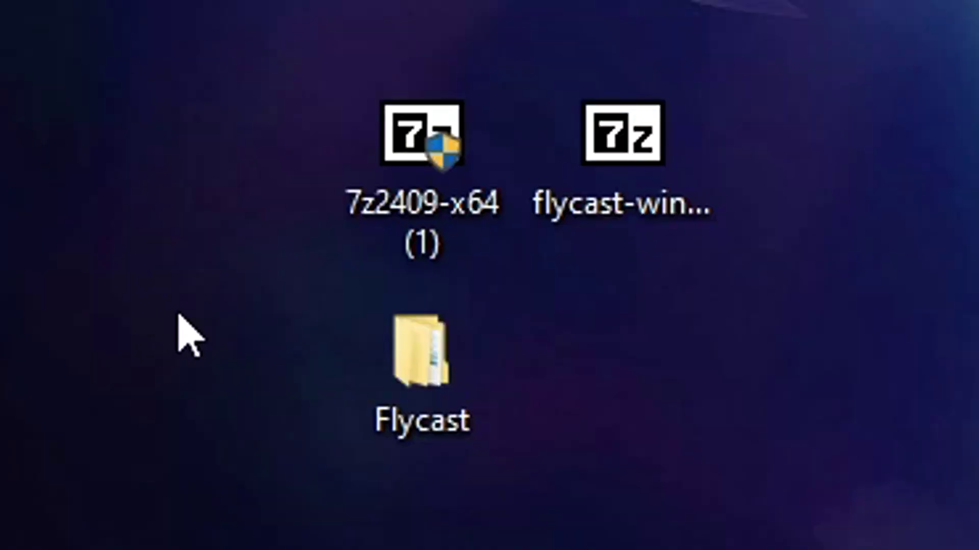
Step: Delete the 7-Zip installer and the flycast-win64-2.4 archive from the desktop
{"action": "left_click", "coordinate": [404, 404]}
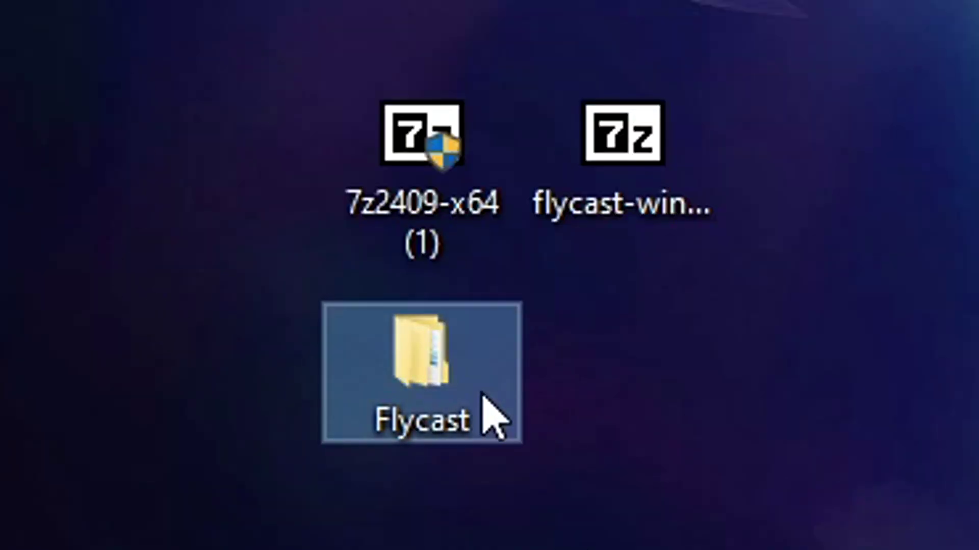
{"action": "left_click", "coordinate": [800, 190]}
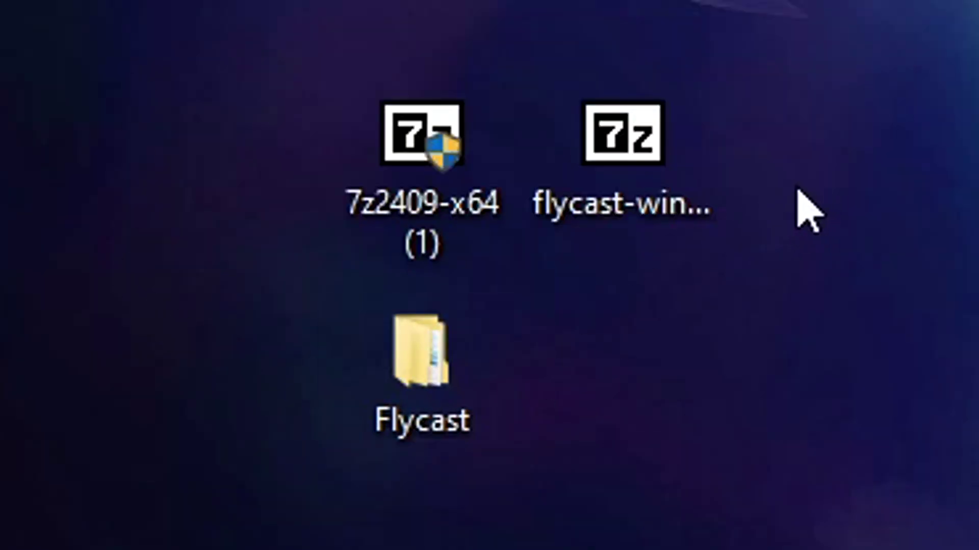
{"action": "left_click_drag", "start_coordinate": [808, 183], "coordinate": [432, 174]}
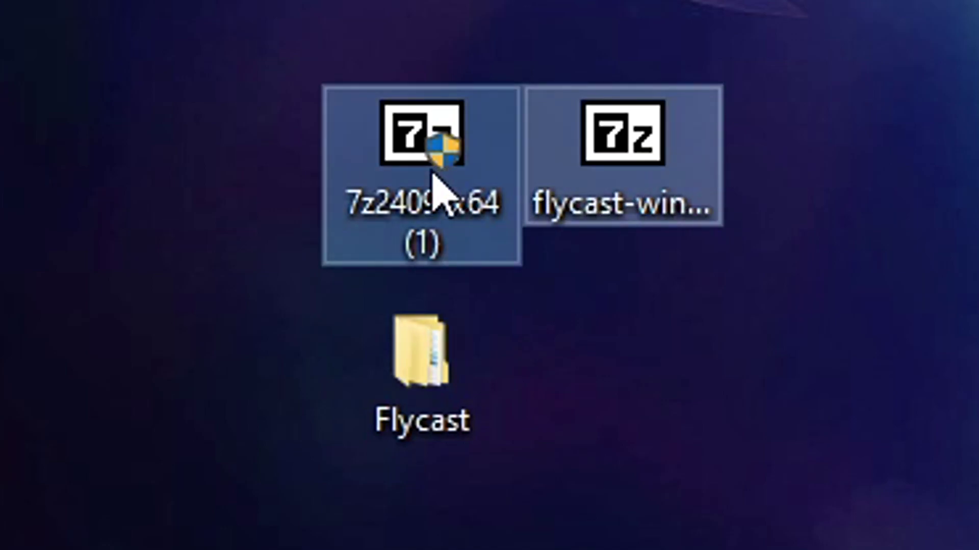
{"action": "key", "text": "Delete"}
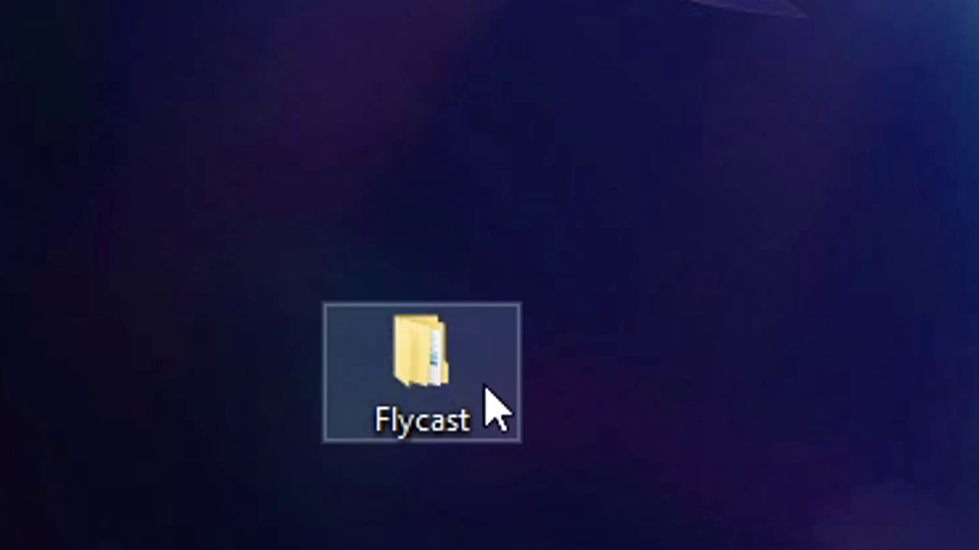
Step: Launch the flycast application from the flycast-win64-2.4 subfolder of the desktop's Flycast folder
{"action": "mouse_move", "coordinate": [455, 399]}
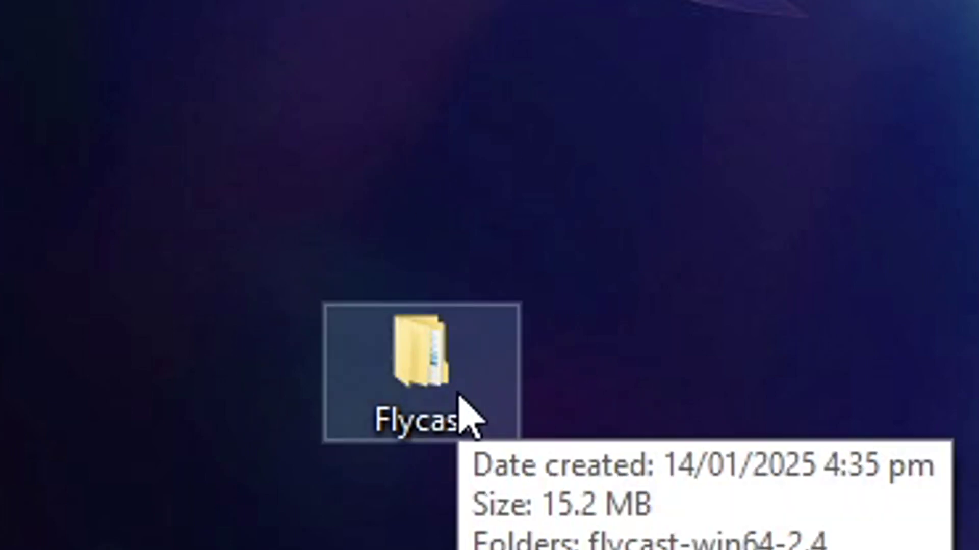
{"action": "double_click", "coordinate": [486, 398]}
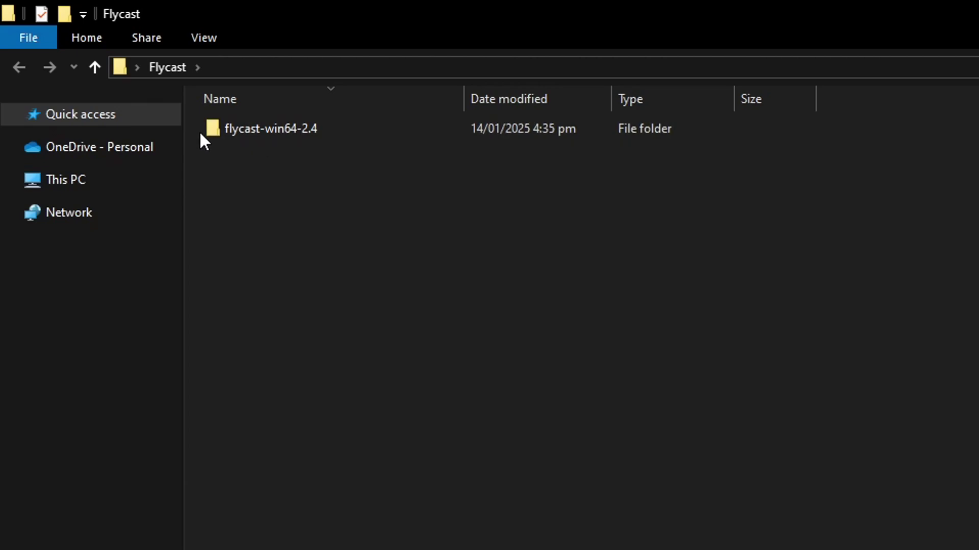
{"action": "left_click", "coordinate": [305, 133]}
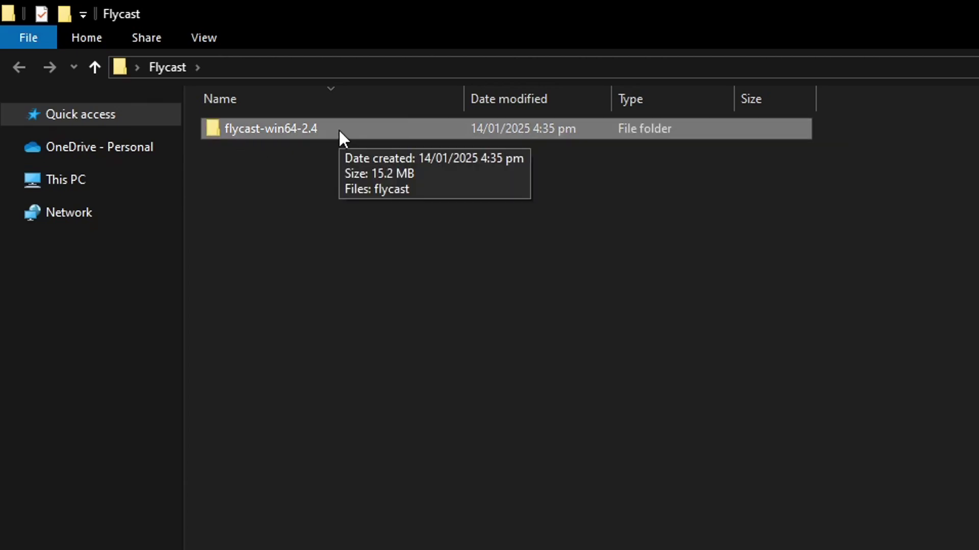
{"action": "double_click", "coordinate": [340, 129]}
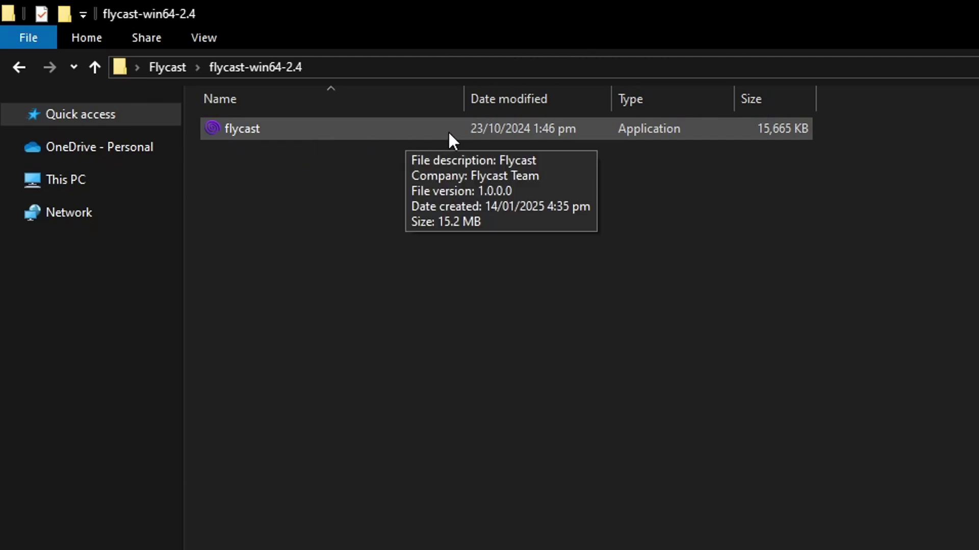
{"action": "double_click", "coordinate": [298, 130]}
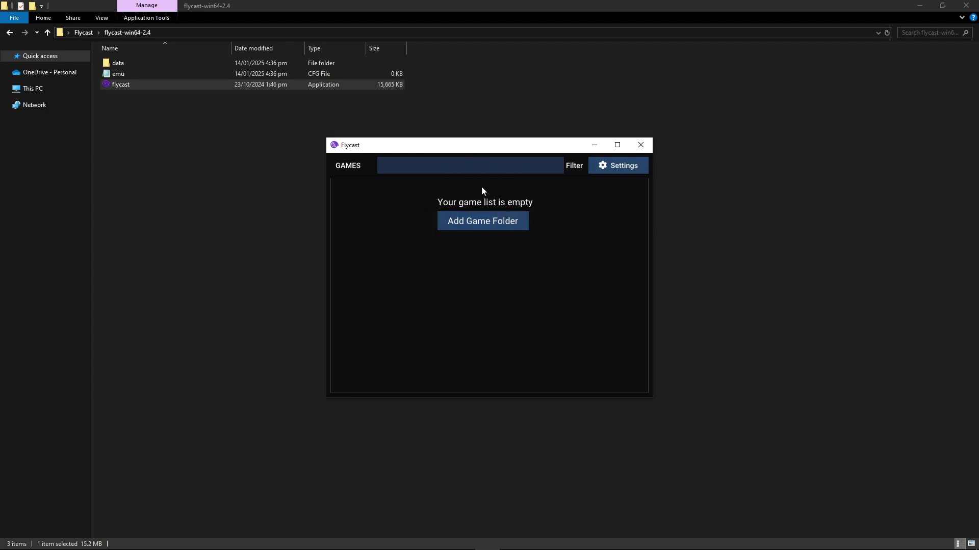
Step: Paste the copied Tokyo Xtreme Racer (USA).chd and Tokyo Xtreme Racer 2 (USA).chd game files into the flycast-win64-2.4 folder
{"action": "left_click", "coordinate": [463, 124]}
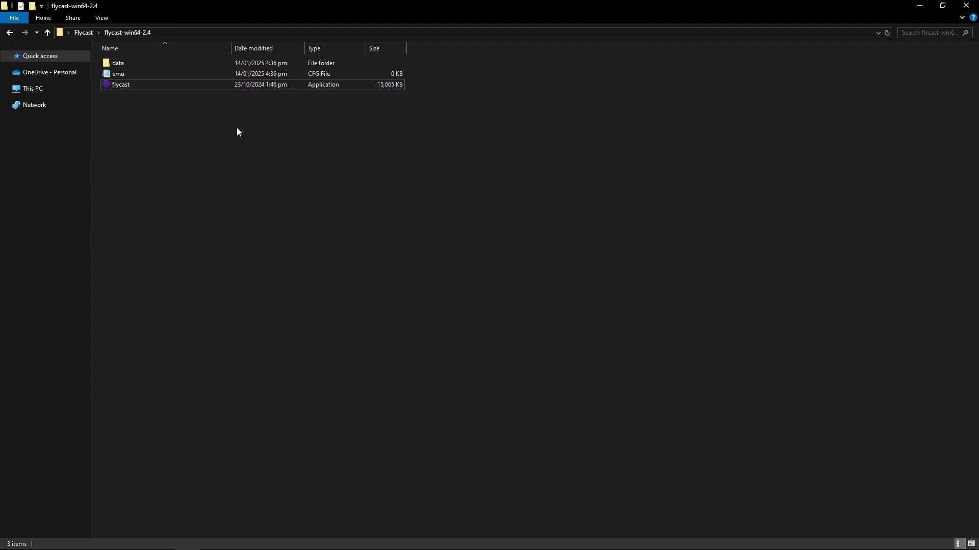
{"action": "key", "text": "ctrl+v"}
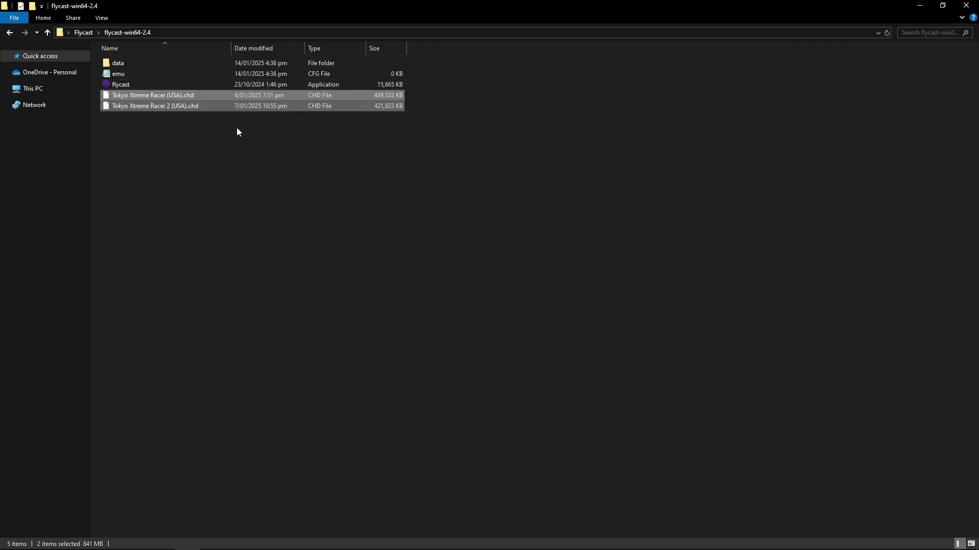
{"action": "left_click", "coordinate": [179, 116]}
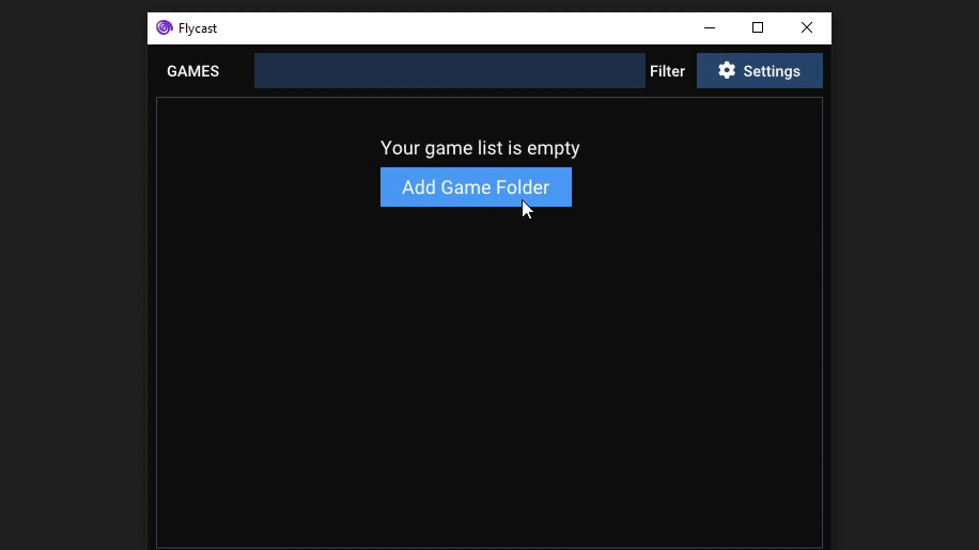
Step: Add the desktop's Flycast folder as the game content folder in Flycast
{"action": "left_click", "coordinate": [537, 200]}
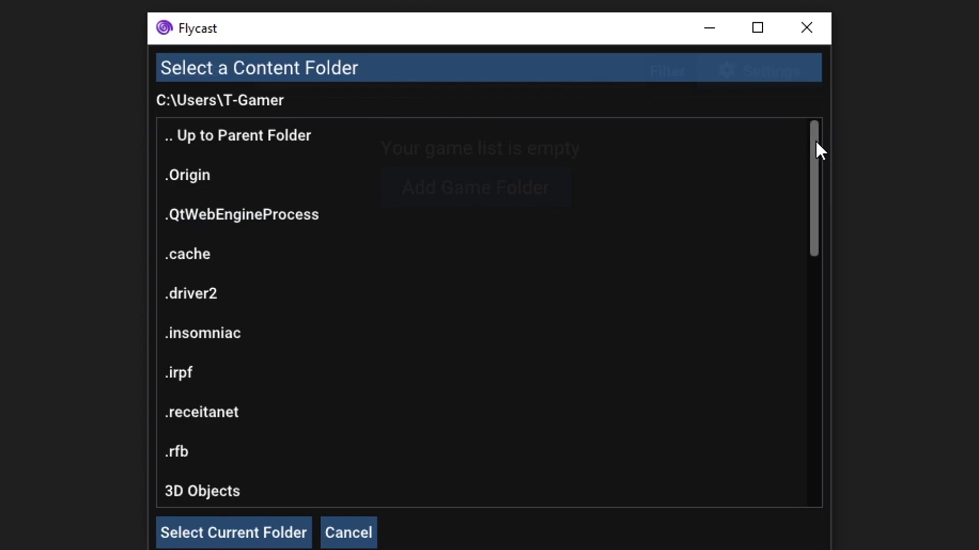
{"action": "left_click_drag", "start_coordinate": [815, 140], "coordinate": [815, 208]}
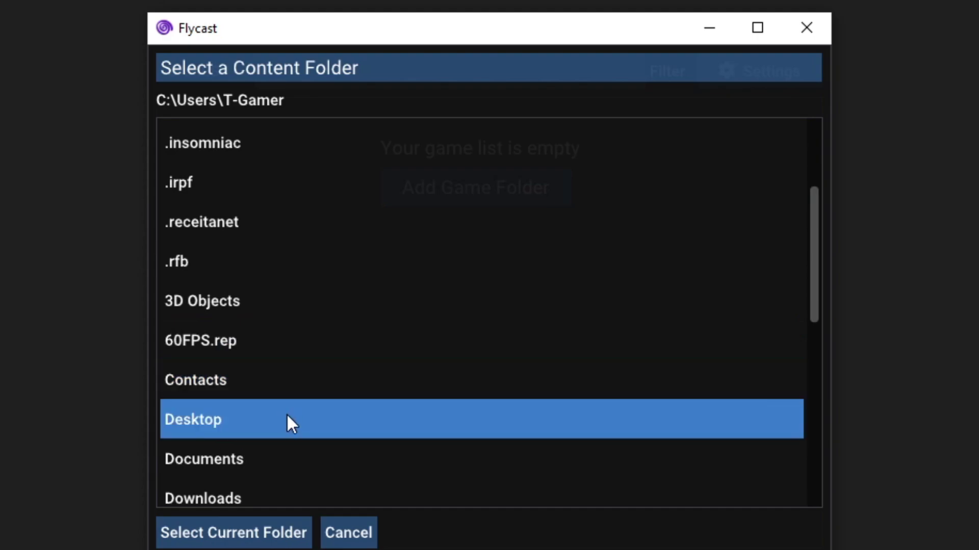
{"action": "left_click", "coordinate": [258, 424]}
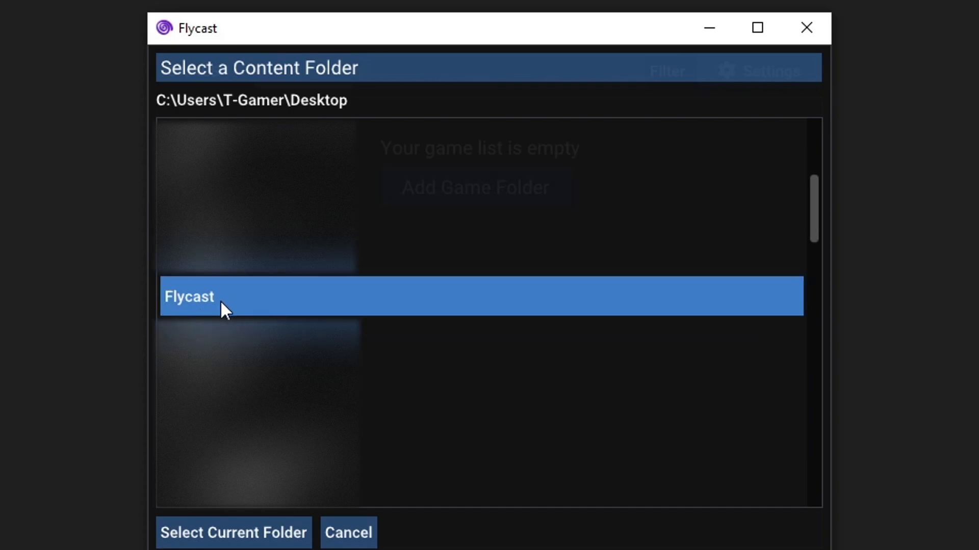
{"action": "left_click", "coordinate": [259, 300]}
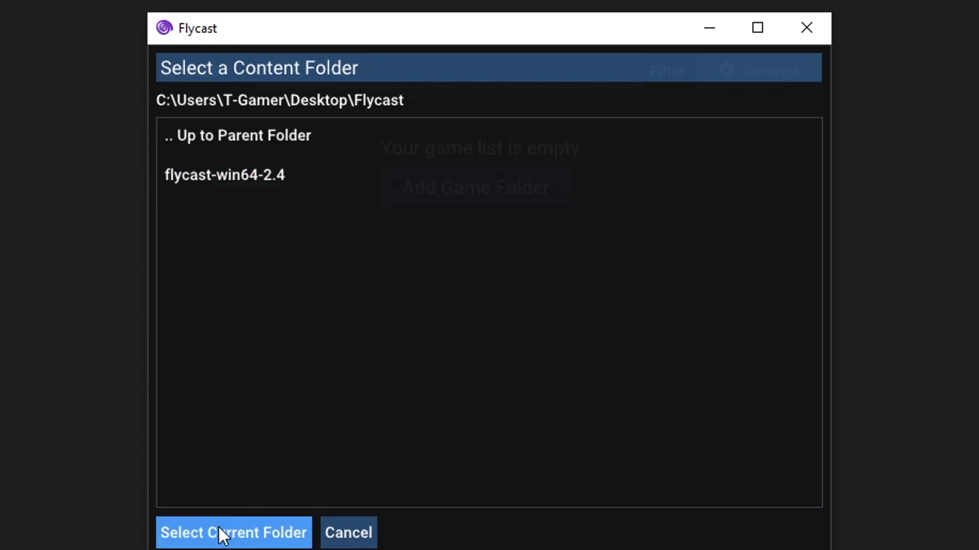
{"action": "left_click", "coordinate": [271, 543]}
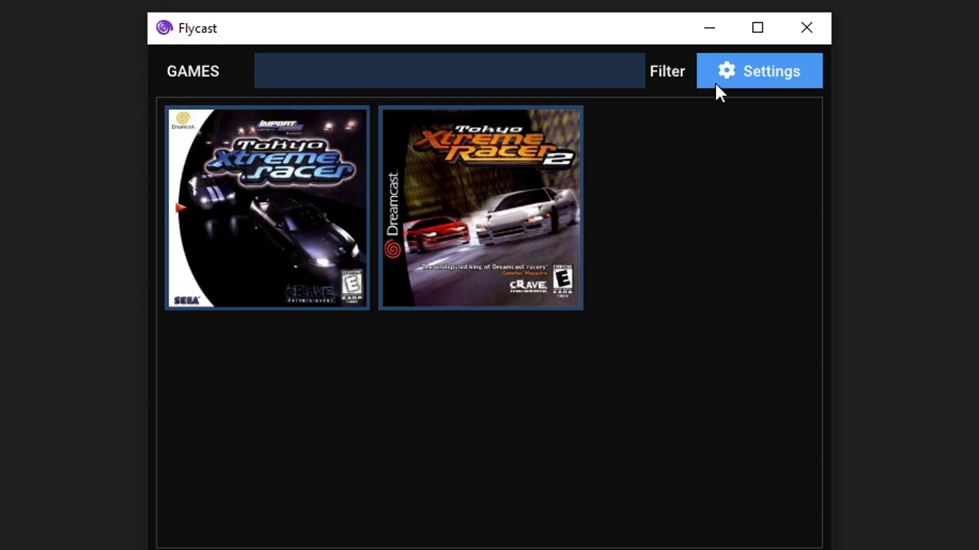
Step: Open the control settings and set the Keyboard and Default Mouse ports to None
{"action": "left_click", "coordinate": [772, 81]}
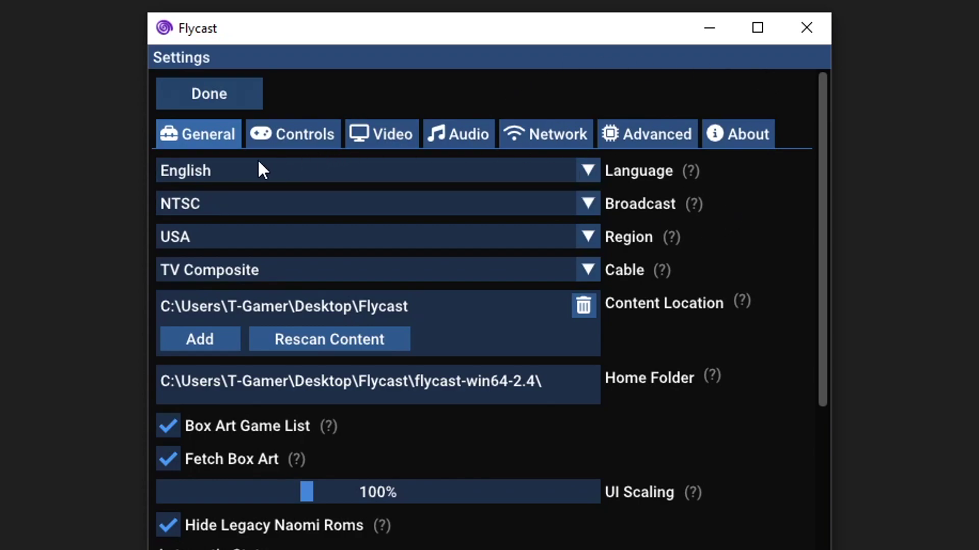
{"action": "mouse_move", "coordinate": [820, 148]}
{"action": "left_mouse_down"}
{"action": "mouse_move", "coordinate": [825, 215]}
{"action": "mouse_move", "coordinate": [827, 133]}
{"action": "left_mouse_up"}
{"action": "left_click", "coordinate": [293, 138]}
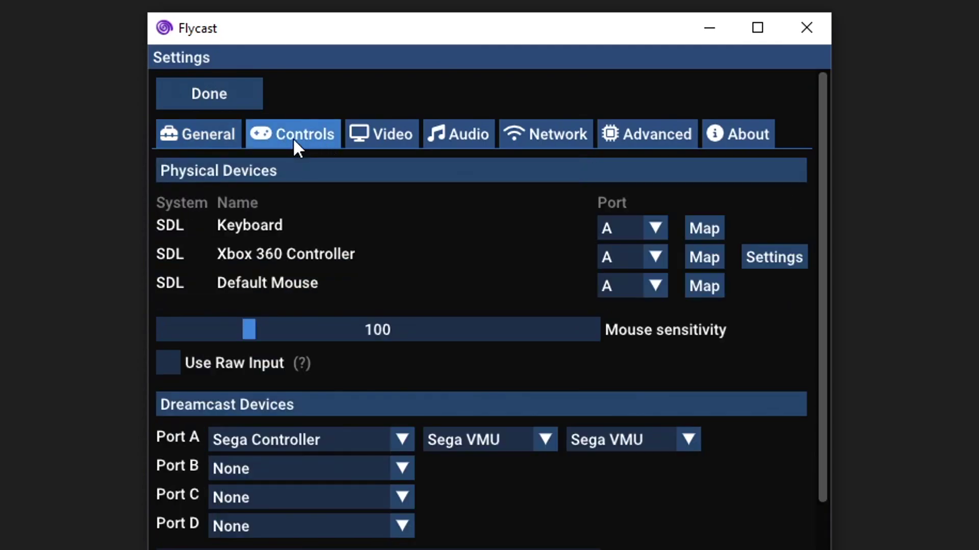
{"action": "left_click_drag", "start_coordinate": [824, 133], "coordinate": [823, 154]}
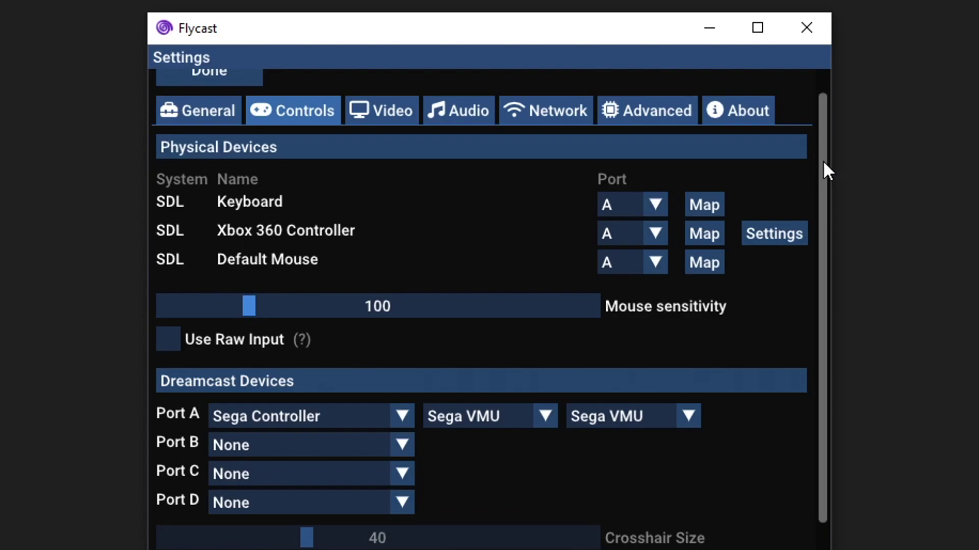
{"action": "left_click_drag", "start_coordinate": [823, 164], "coordinate": [821, 185]}
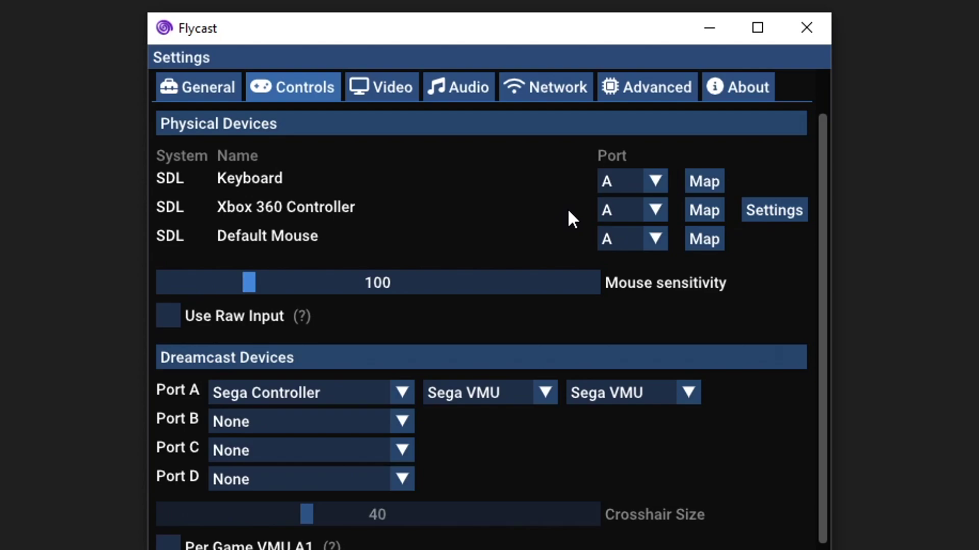
{"action": "left_click", "coordinate": [634, 179]}
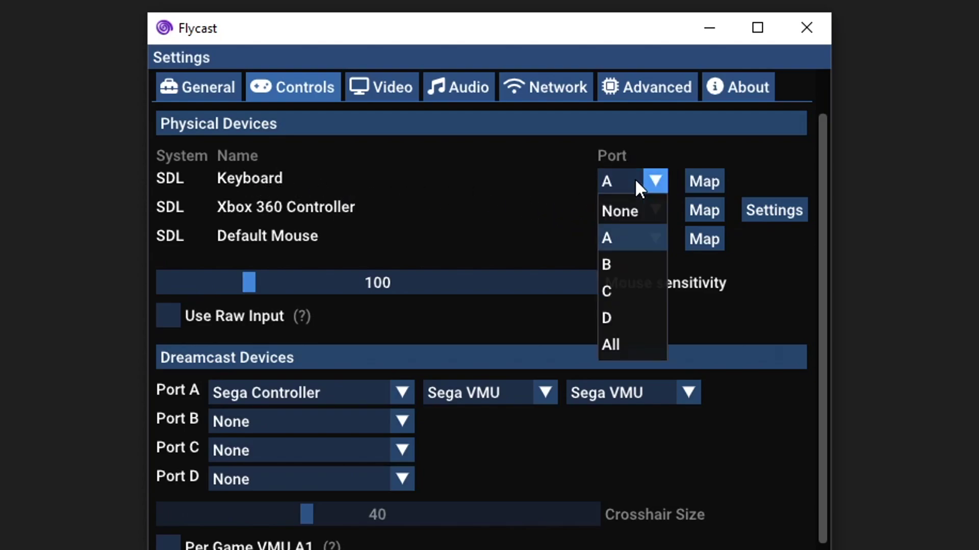
{"action": "left_click", "coordinate": [633, 211]}
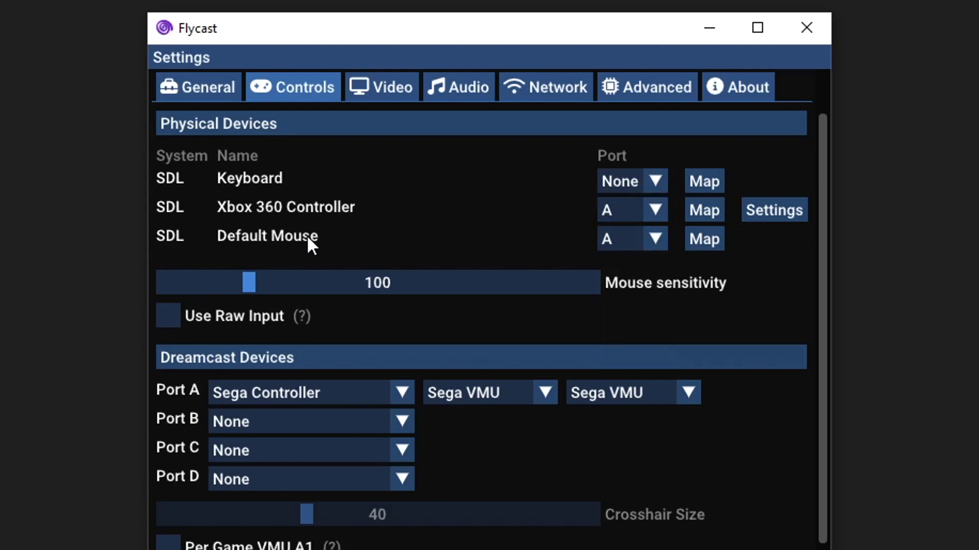
{"action": "left_click", "coordinate": [632, 240]}
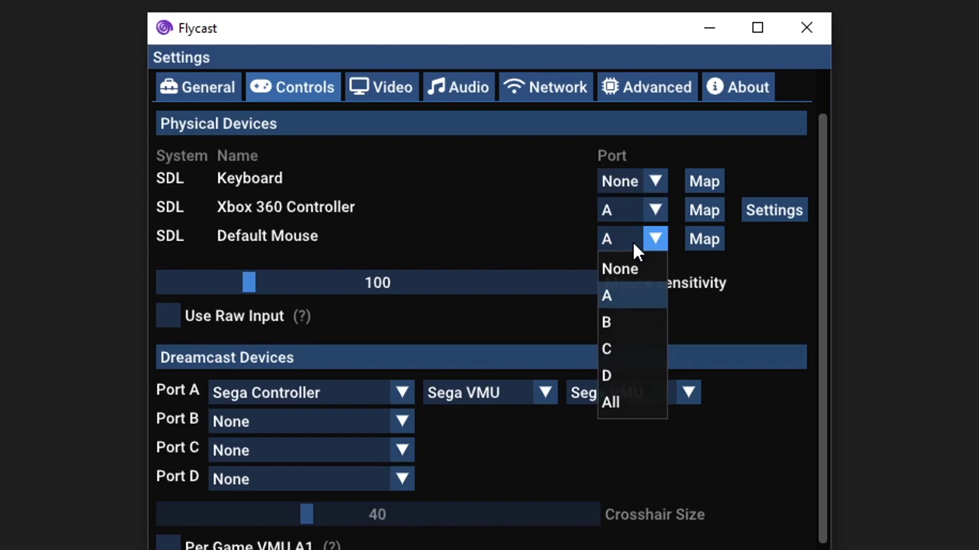
{"action": "left_click", "coordinate": [634, 269]}
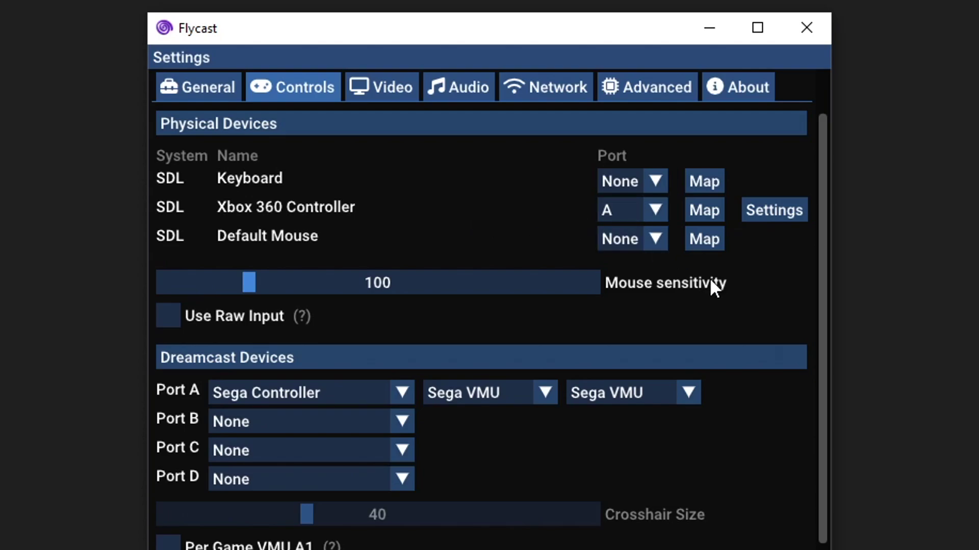
Step: Review the Dreamcast button mapping of the Xbox 360 Controller, then the remaining device settings
{"action": "left_click", "coordinate": [709, 210]}
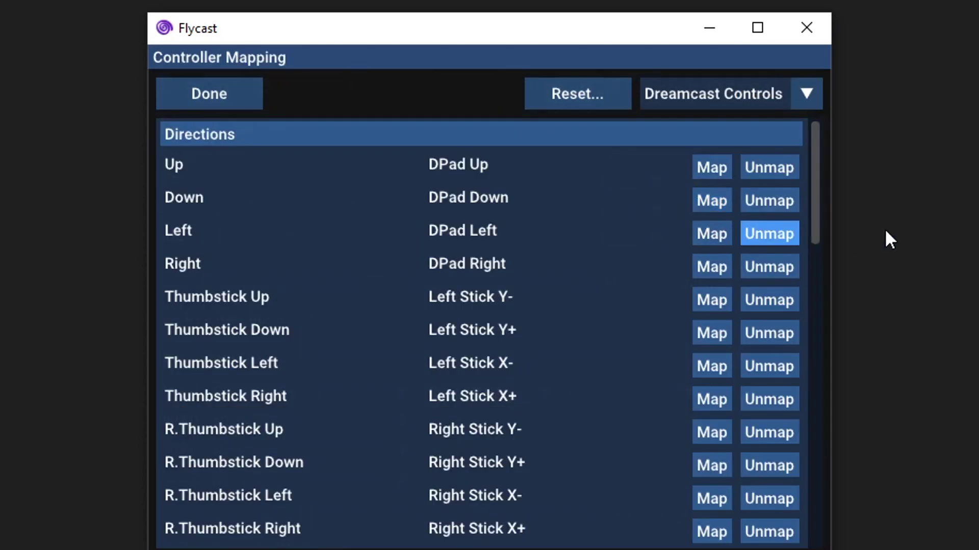
{"action": "mouse_move", "coordinate": [817, 149]}
{"action": "left_mouse_down"}
{"action": "mouse_move", "coordinate": [826, 209]}
{"action": "mouse_move", "coordinate": [821, 135]}
{"action": "left_mouse_up"}
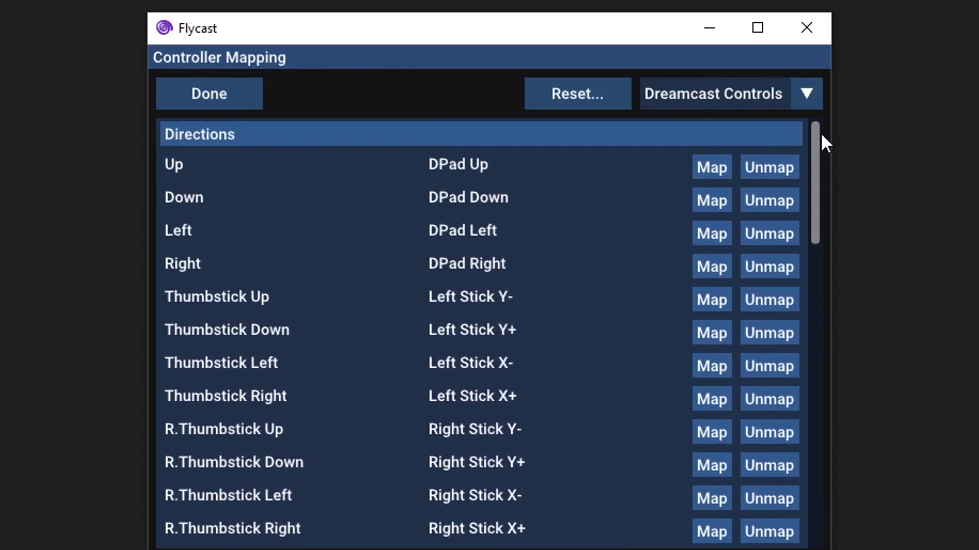
{"action": "left_click", "coordinate": [711, 168]}
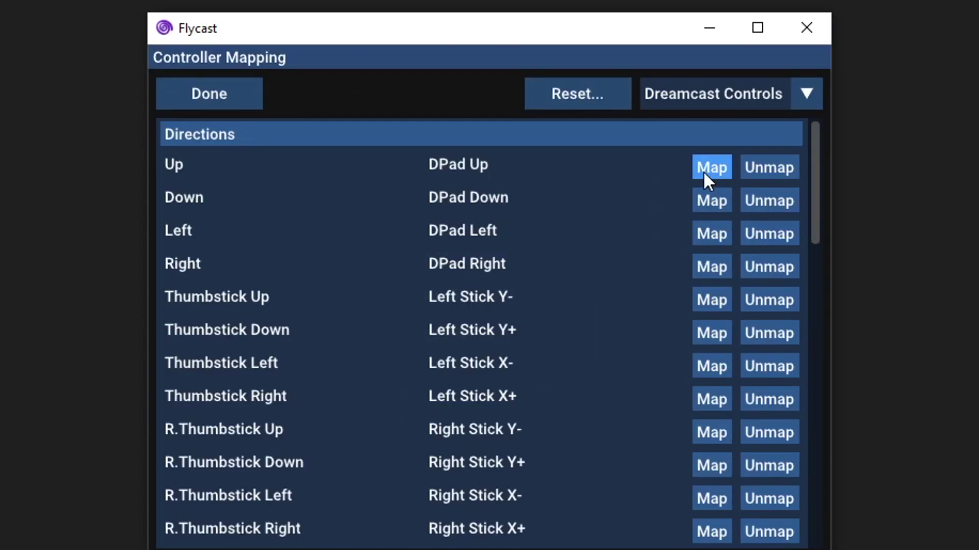
{"action": "left_click", "coordinate": [227, 98]}
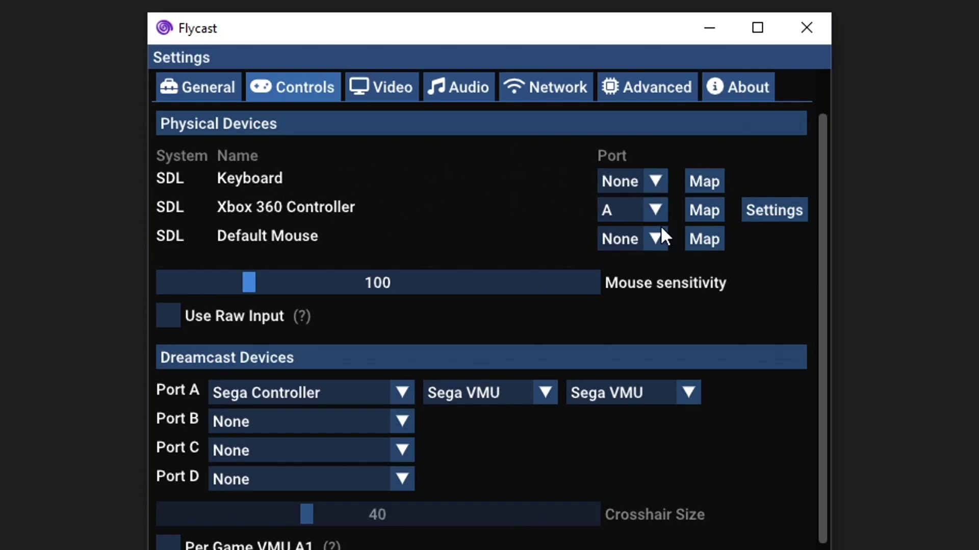
{"action": "left_click_drag", "start_coordinate": [826, 182], "coordinate": [823, 209]}
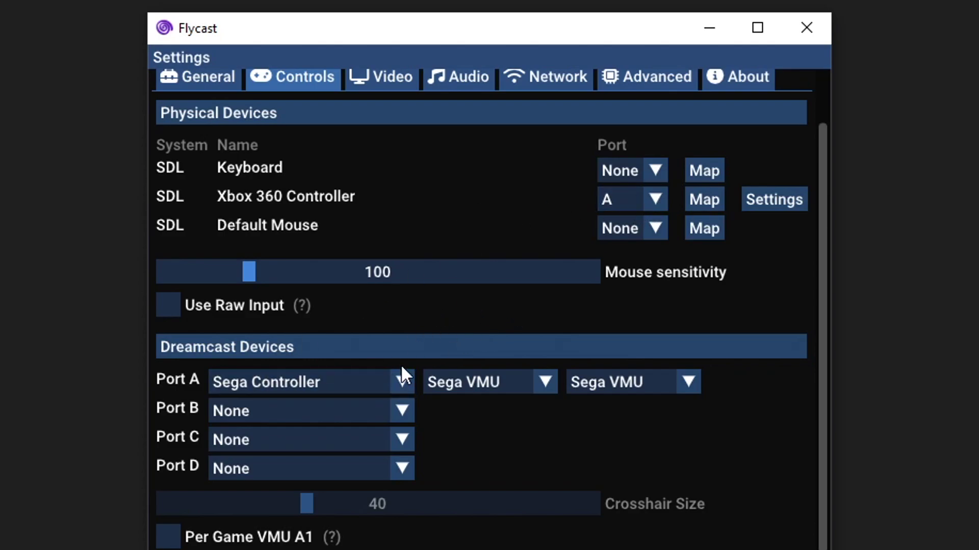
{"action": "left_click_drag", "start_coordinate": [822, 312], "coordinate": [827, 240]}
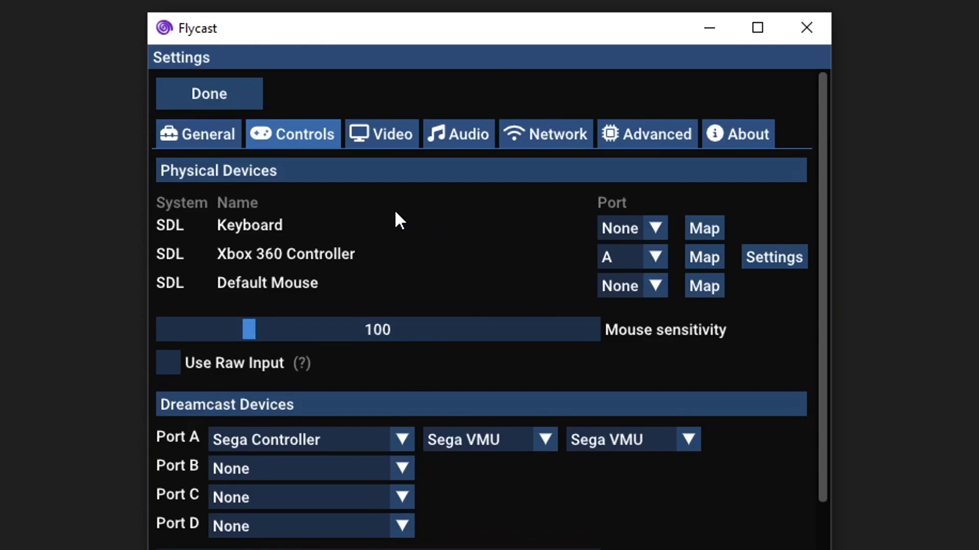
Step: Open the video settings and examine the available Internal Resolution options
{"action": "left_click", "coordinate": [393, 136]}
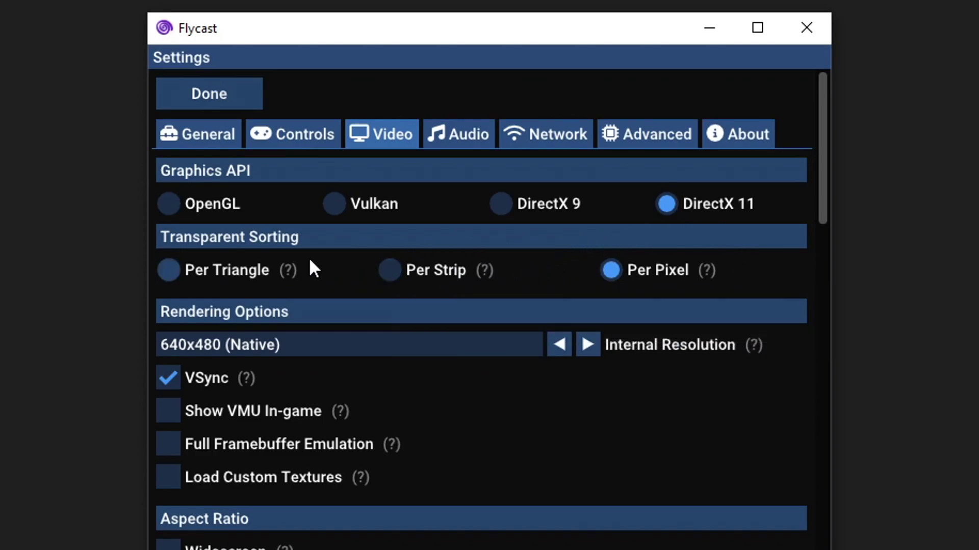
{"action": "left_click_drag", "start_coordinate": [822, 148], "coordinate": [824, 184]}
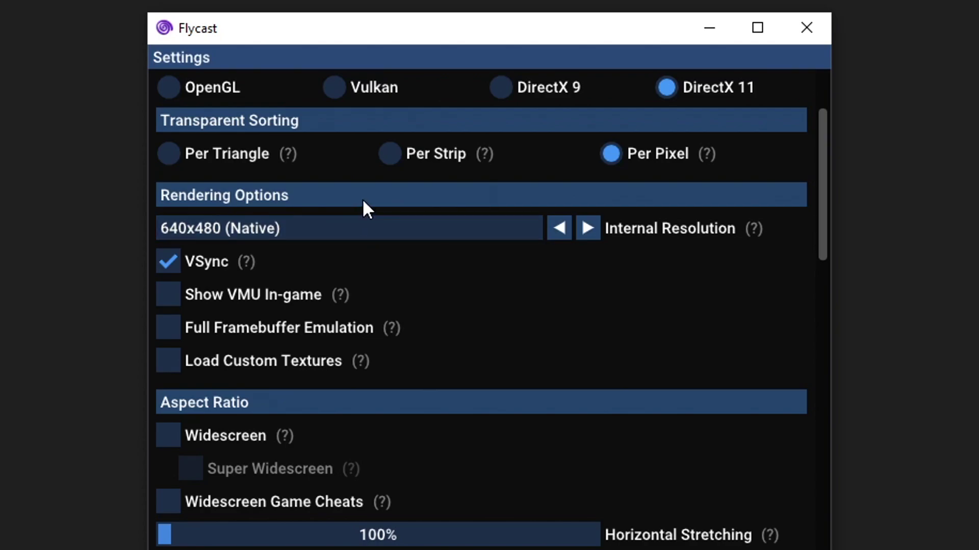
{"action": "left_click", "coordinate": [363, 230]}
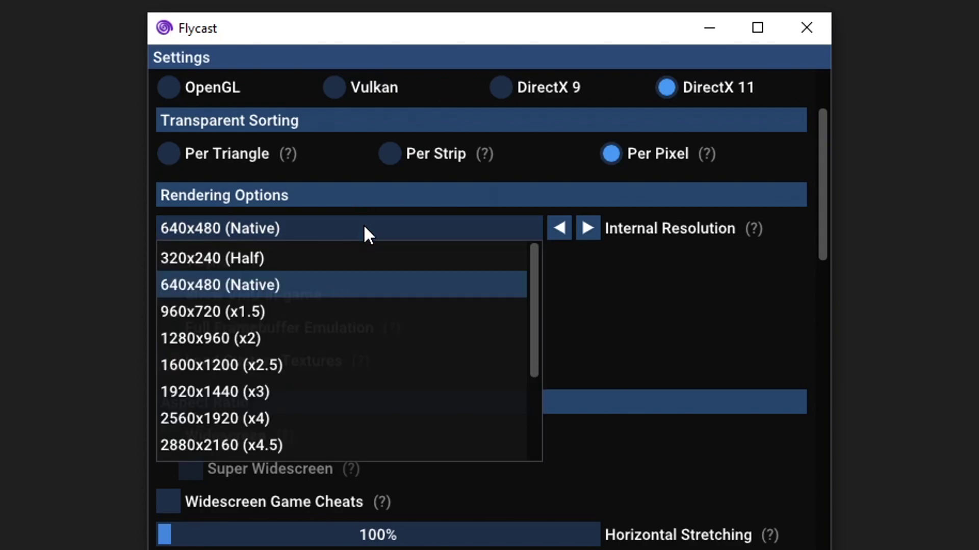
{"action": "left_click_drag", "start_coordinate": [536, 269], "coordinate": [540, 304]}
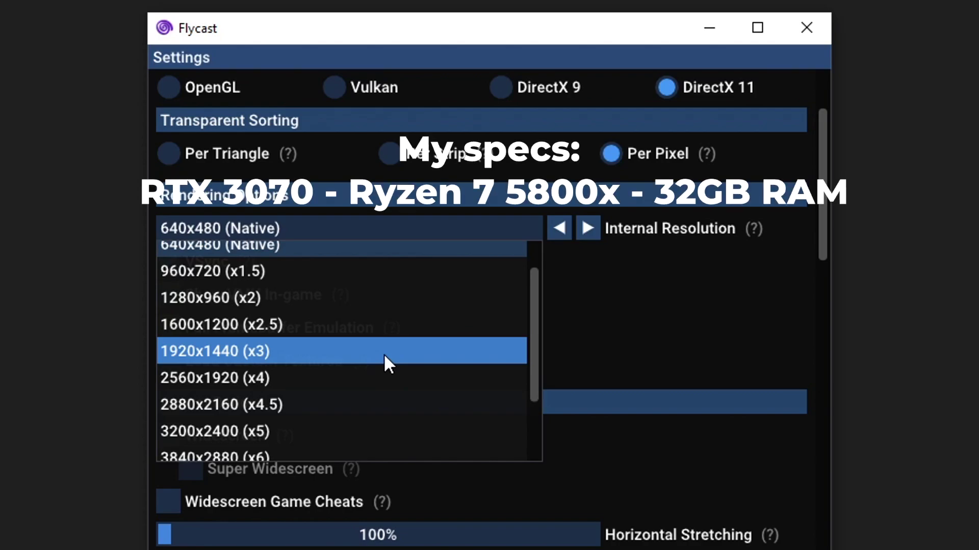
{"action": "left_click_drag", "start_coordinate": [535, 306], "coordinate": [536, 331]}
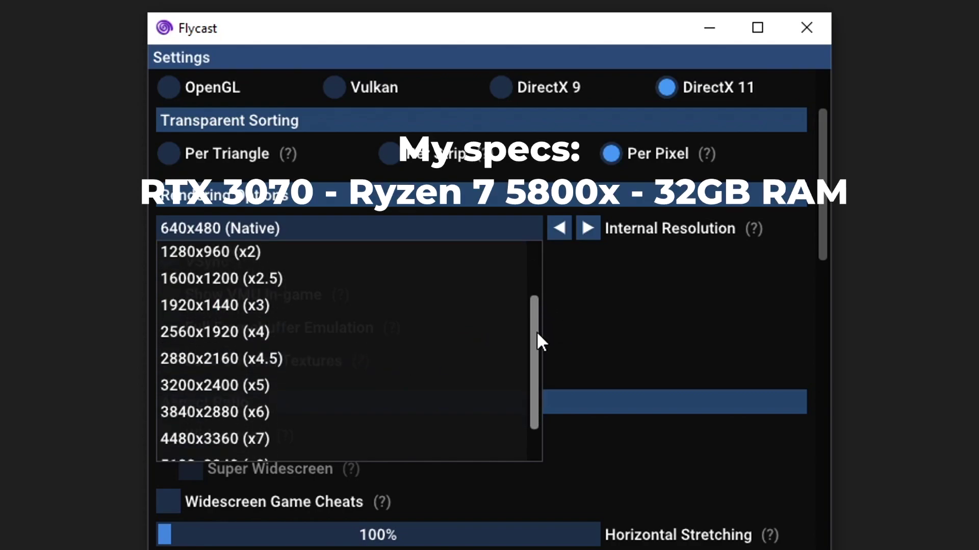
{"action": "scroll", "coordinate": [484, 316], "scroll_direction": "up", "scroll_amount": 2}
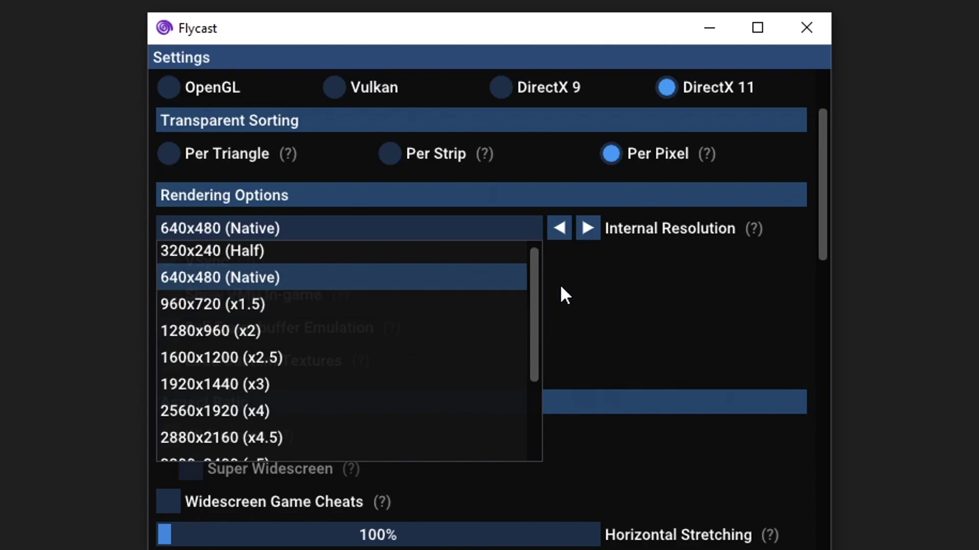
{"action": "left_click_drag", "start_coordinate": [534, 278], "coordinate": [535, 300]}
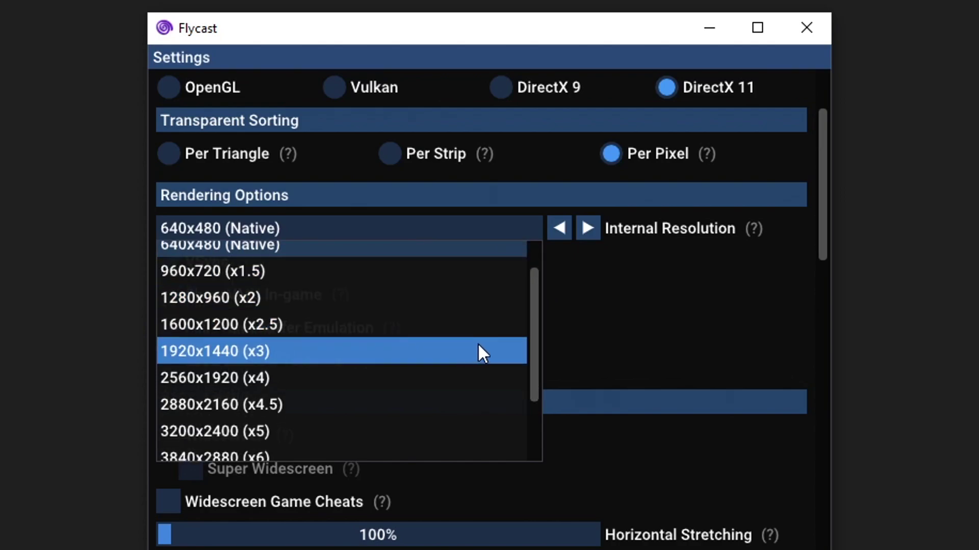
{"action": "left_click", "coordinate": [585, 330]}
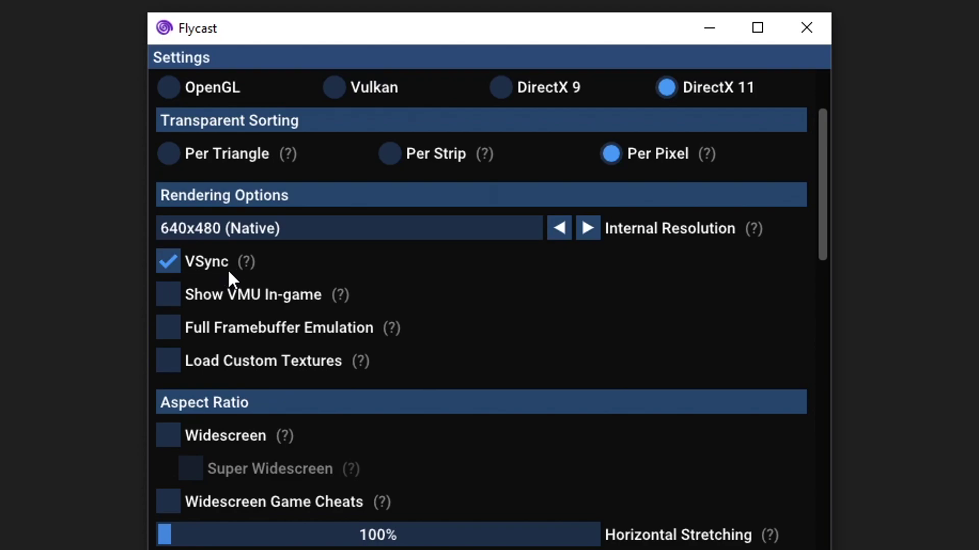
Step: Turn off VSync in the rendering options
{"action": "left_click", "coordinate": [170, 268]}
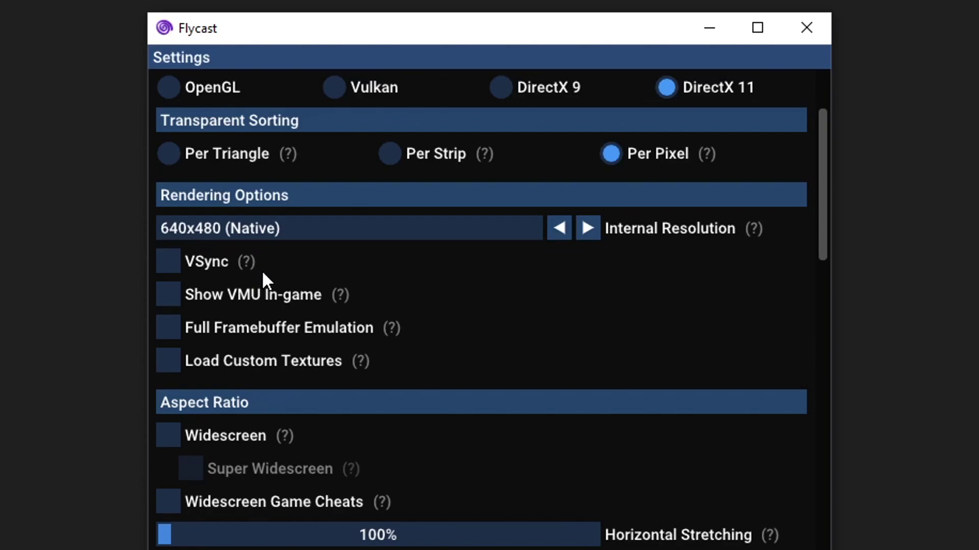
{"action": "left_click", "coordinate": [169, 268]}
{"action": "left_click", "coordinate": [209, 266]}
Step: Enable Widescreen and Widescreen Game Cheats in the aspect ratio settings
{"action": "left_click_drag", "start_coordinate": [822, 148], "coordinate": [828, 204]}
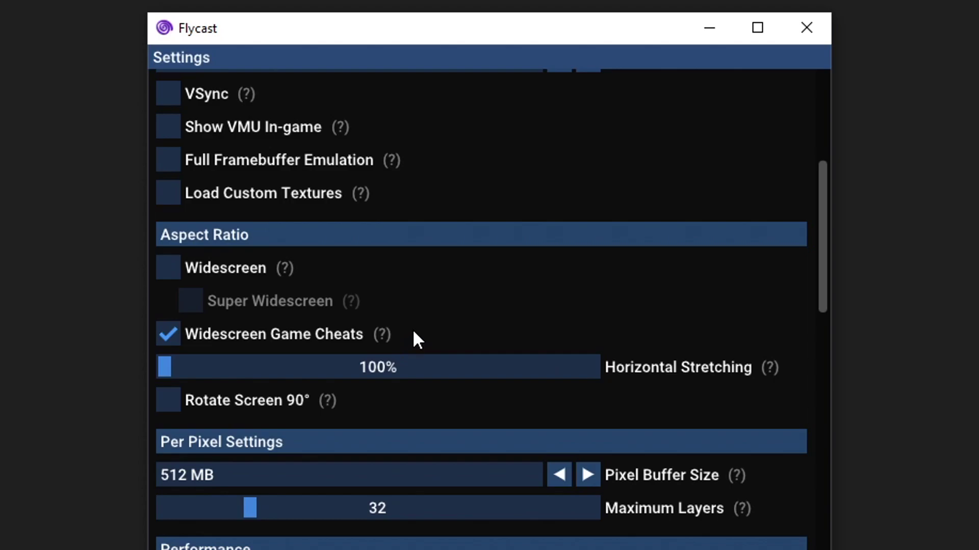
{"action": "left_click", "coordinate": [170, 275]}
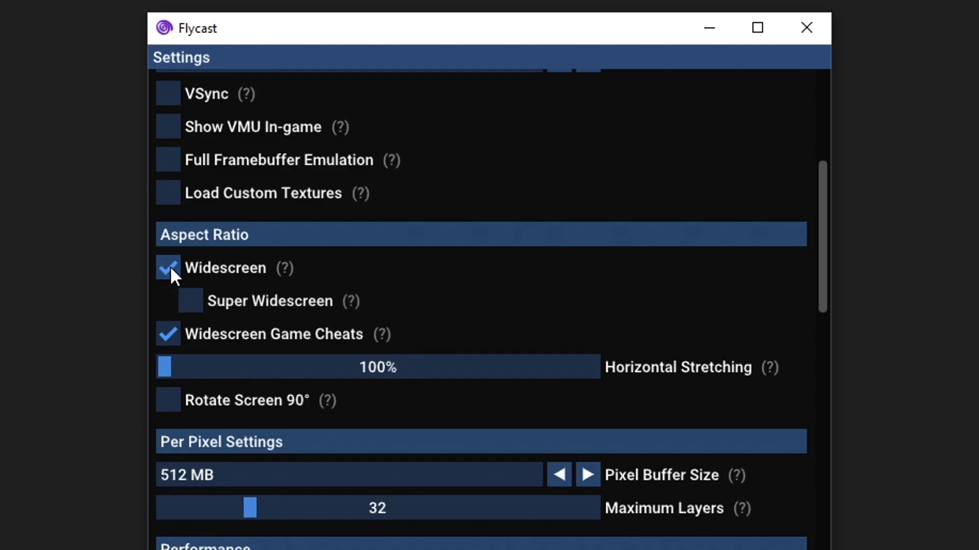
{"action": "left_click", "coordinate": [192, 305]}
Step: Look through the remaining video settings and the audio and advanced settings, then return to the game list
{"action": "left_click_drag", "start_coordinate": [823, 202], "coordinate": [787, 310]}
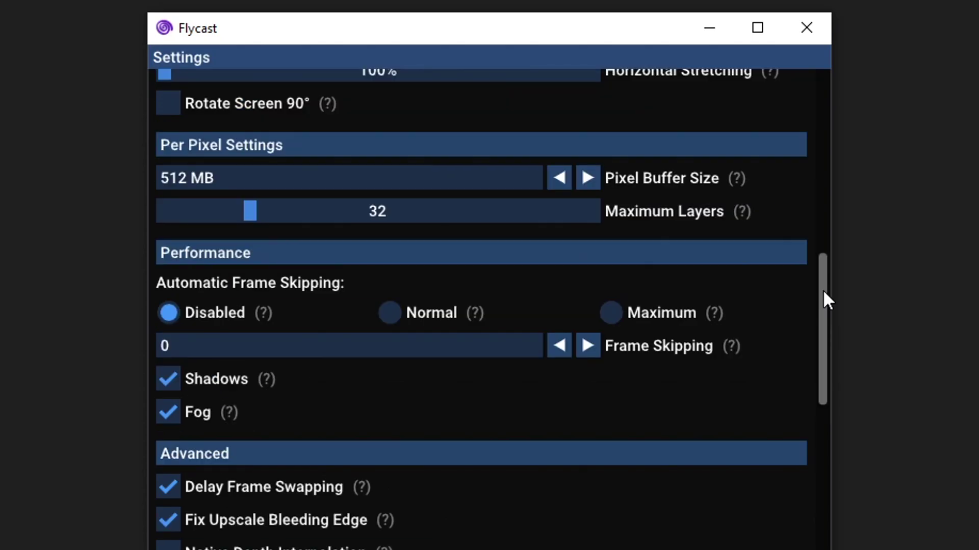
{"action": "left_click_drag", "start_coordinate": [822, 290], "coordinate": [812, 409]}
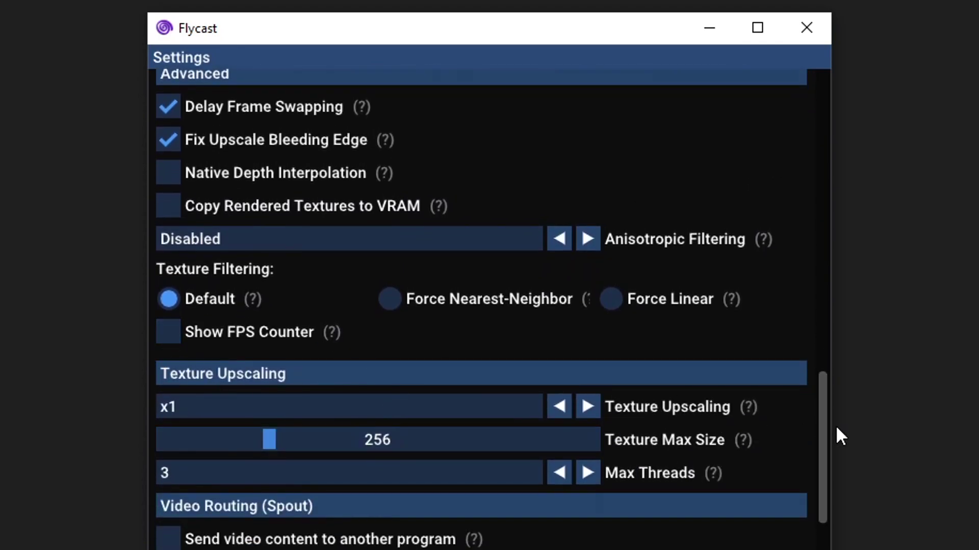
{"action": "left_click_drag", "start_coordinate": [819, 435], "coordinate": [481, 136]}
{"action": "left_click", "coordinate": [469, 134]}
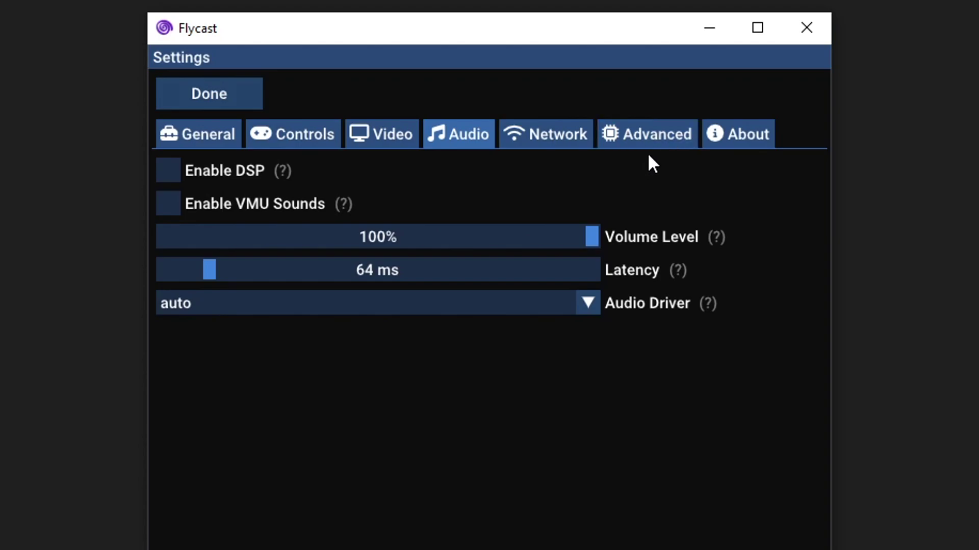
{"action": "left_click", "coordinate": [662, 144]}
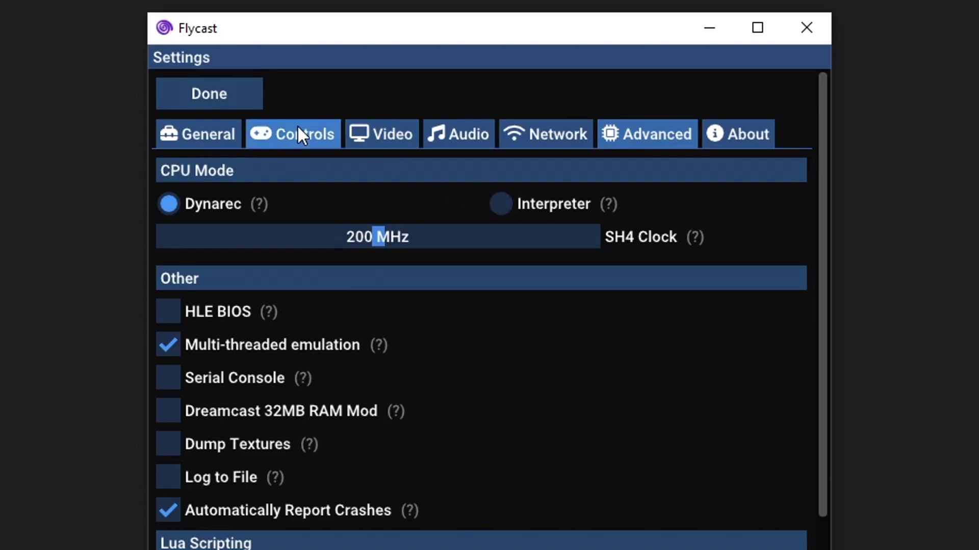
{"action": "left_click", "coordinate": [218, 95]}
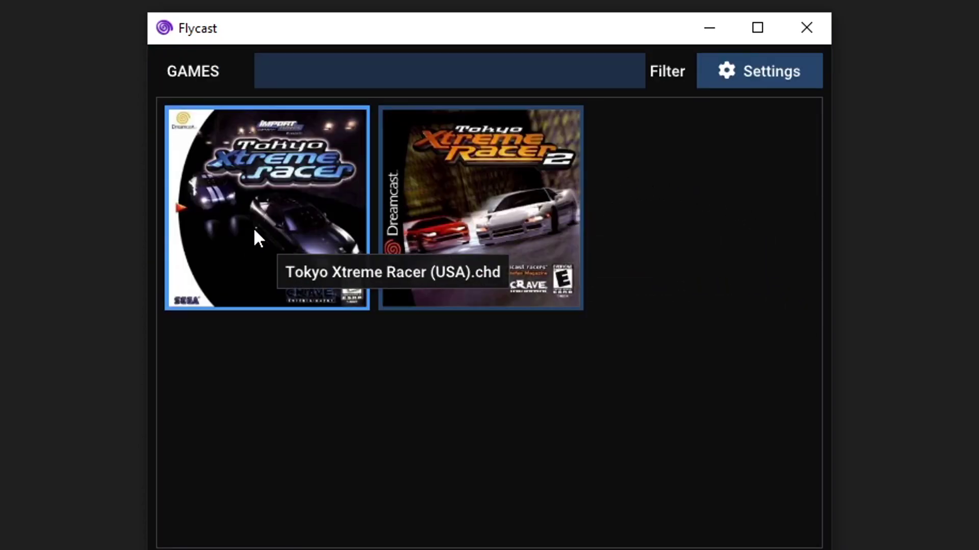
Step: Launch Tokyo Xtreme Racer from the game list and switch it to full screen
{"action": "left_click", "coordinate": [333, 240]}
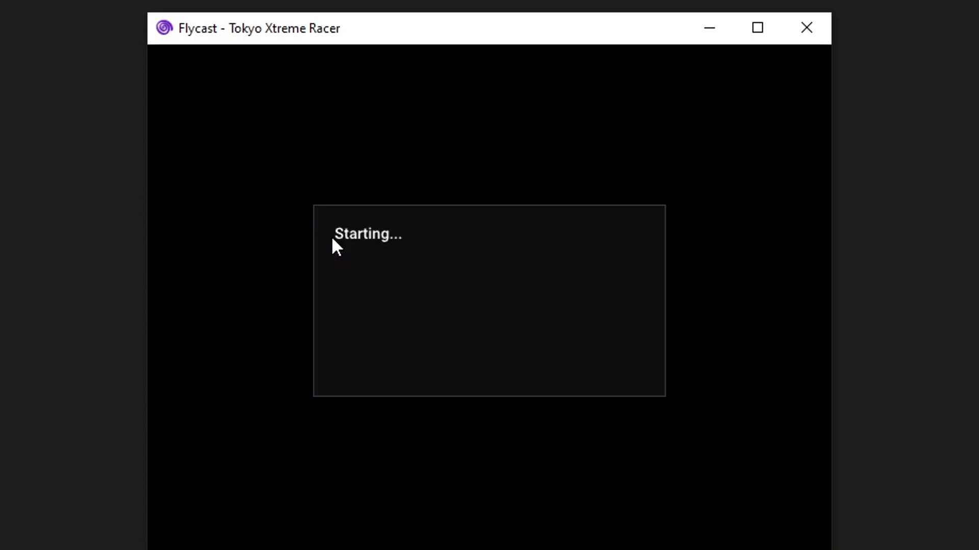
{"action": "left_click", "coordinate": [760, 32]}
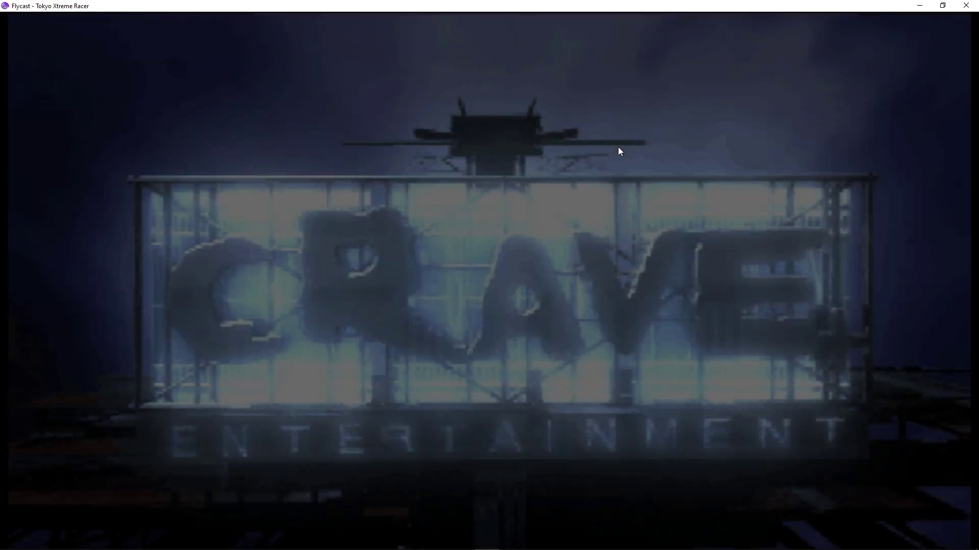
{"action": "key", "text": "alt+Return"}
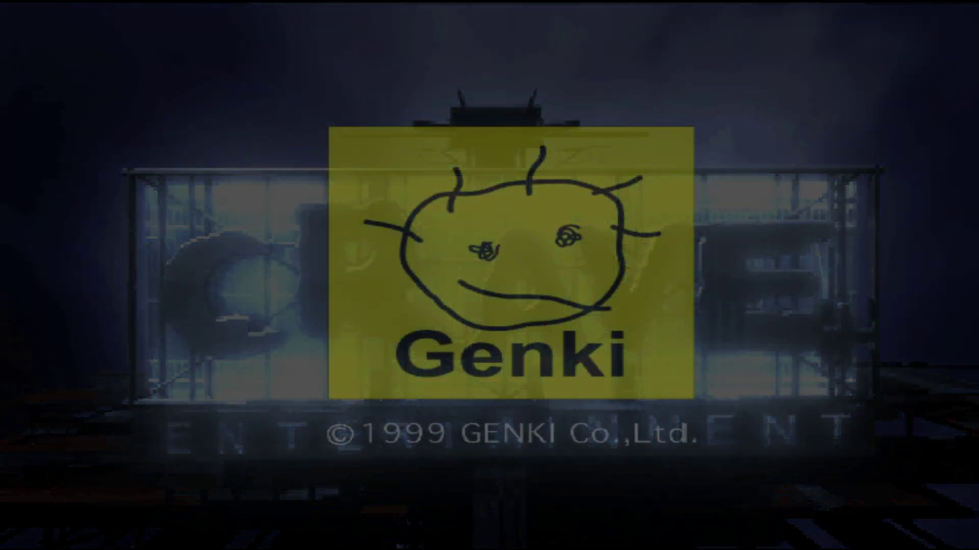
Step: Pause Tokyo Xtreme Racer and open the emulator settings from the in-game menu
{"action": "key", "text": "Escape"}
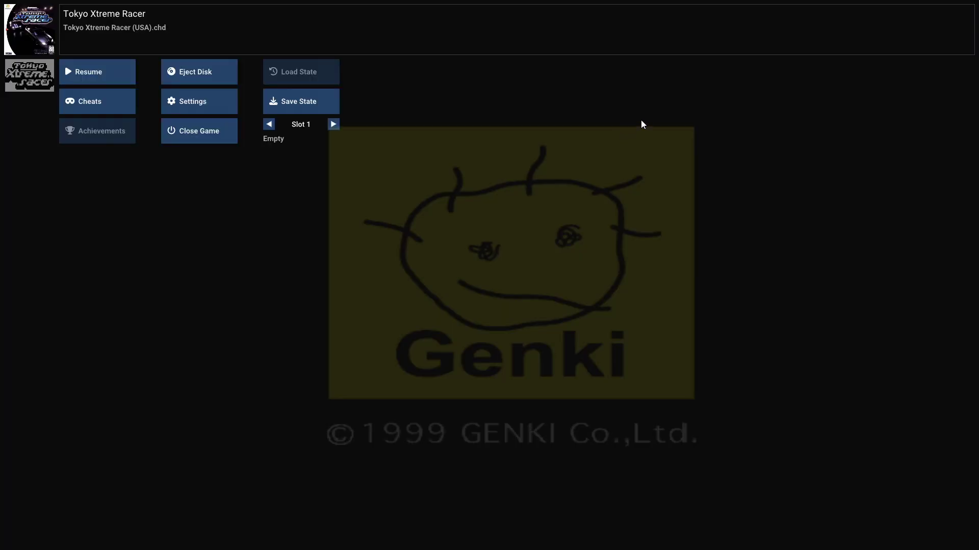
{"action": "left_click", "coordinate": [203, 103]}
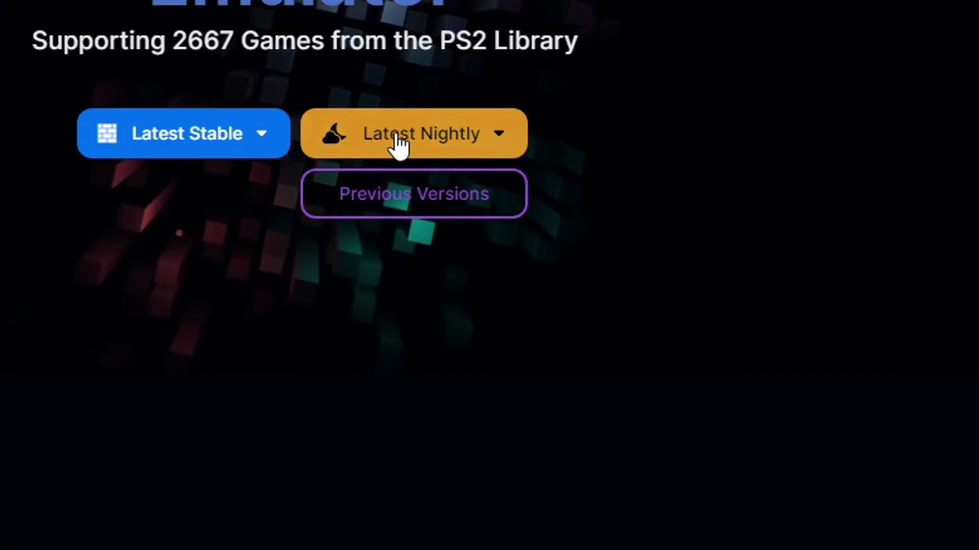
Step: Open the latest nightly downloads of the PCSX2 emulator and run the VC_redist.x64 installer from the desktop
{"action": "left_click", "coordinate": [442, 152]}
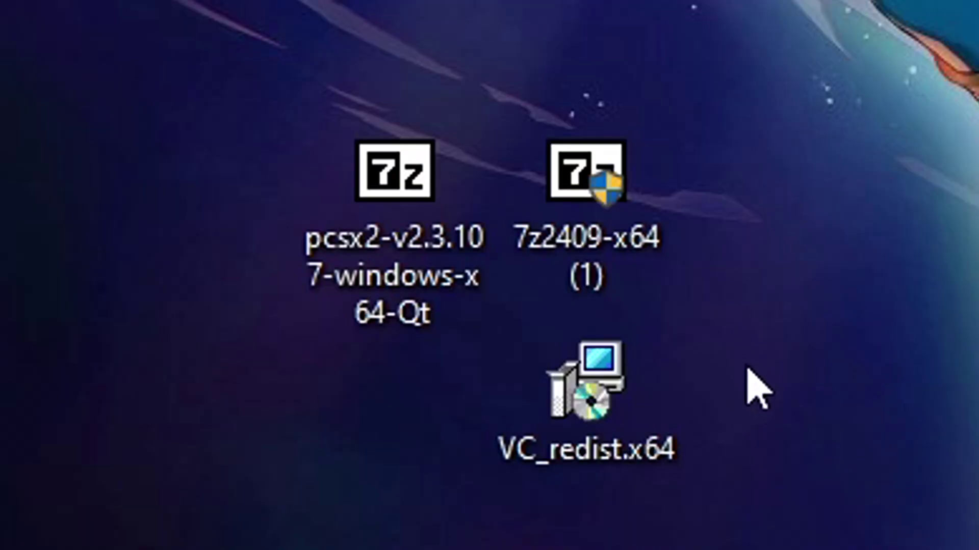
{"action": "left_click", "coordinate": [652, 460]}
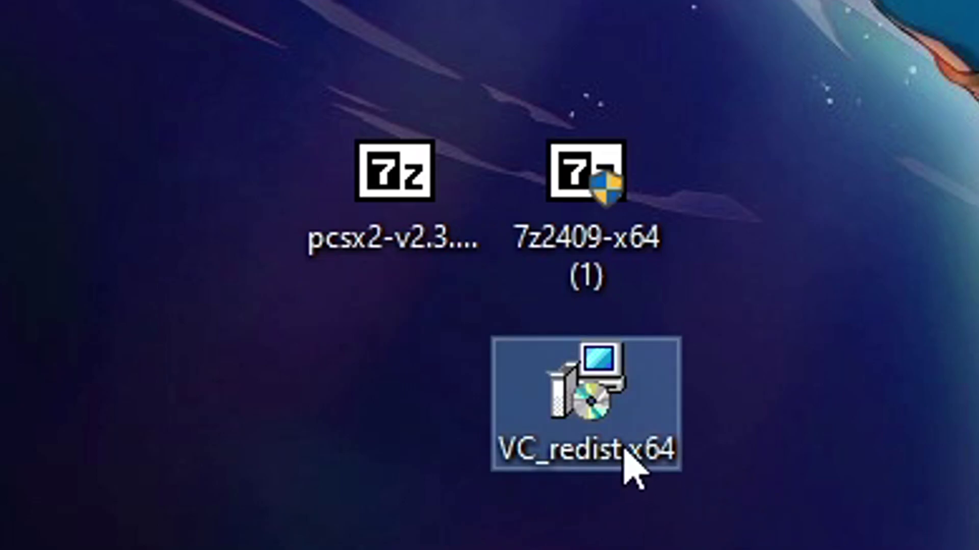
{"action": "double_click", "coordinate": [592, 389]}
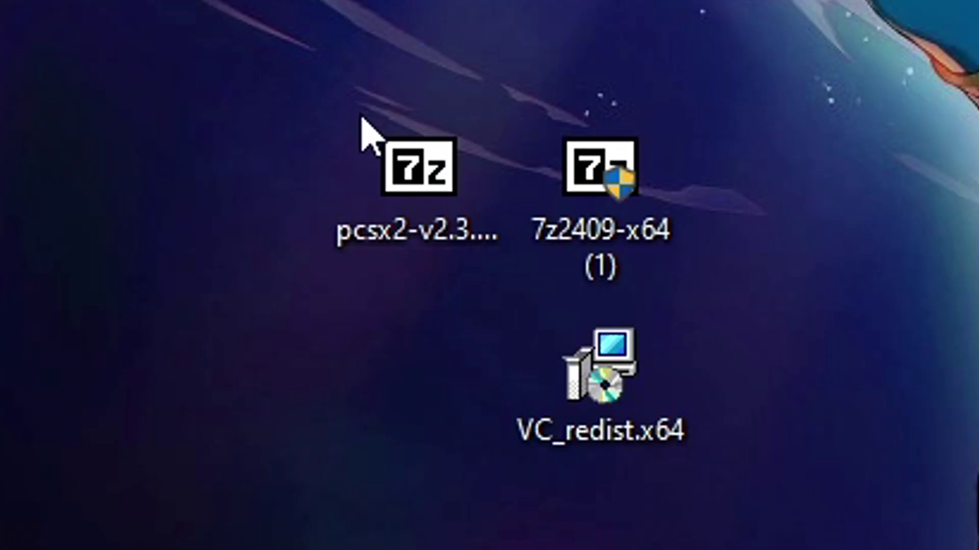
Step: Install 7-Zip 24.09 (x64) from the desktop installer into C:\Program Files\7-Zip\ and close its setup
{"action": "left_click", "coordinate": [430, 192]}
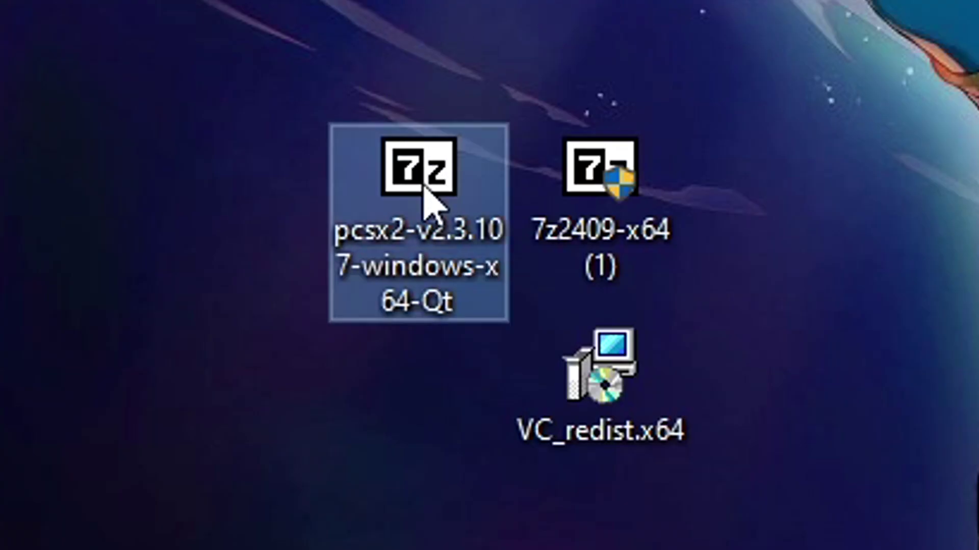
{"action": "left_click", "coordinate": [665, 192]}
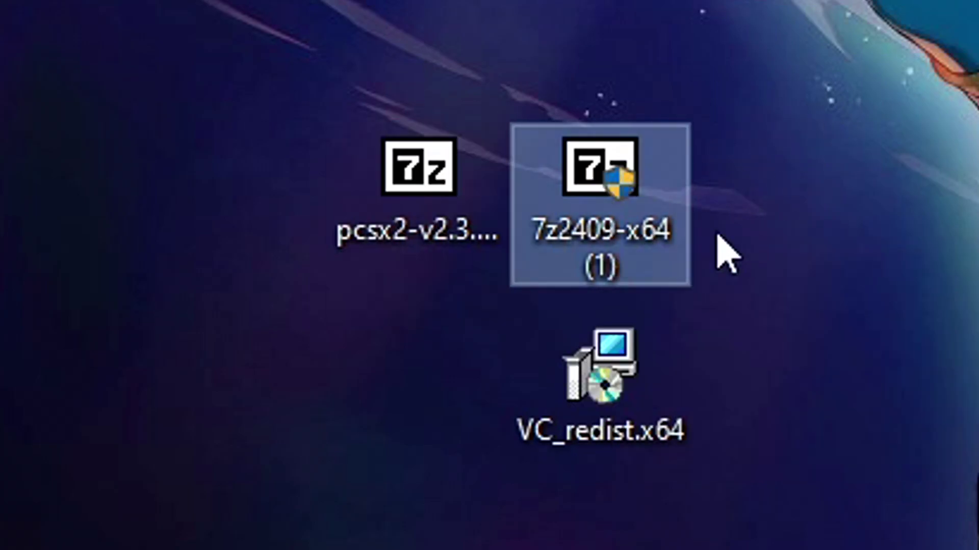
{"action": "double_click", "coordinate": [603, 203]}
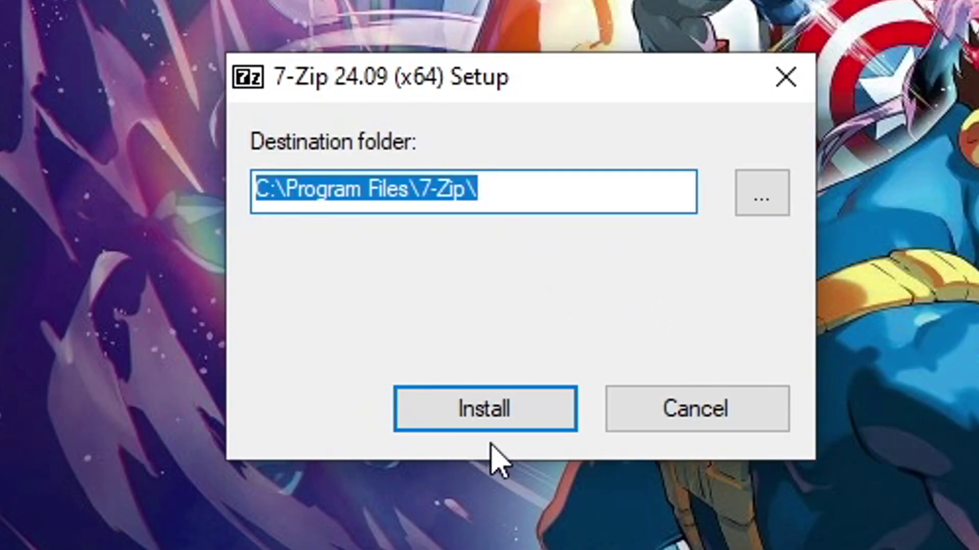
{"action": "left_click", "coordinate": [507, 421]}
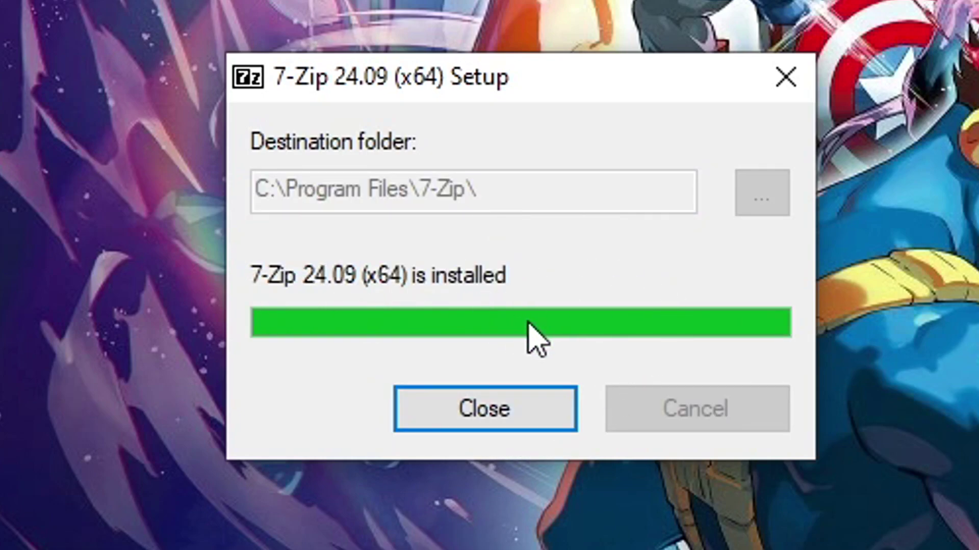
{"action": "left_click", "coordinate": [474, 418]}
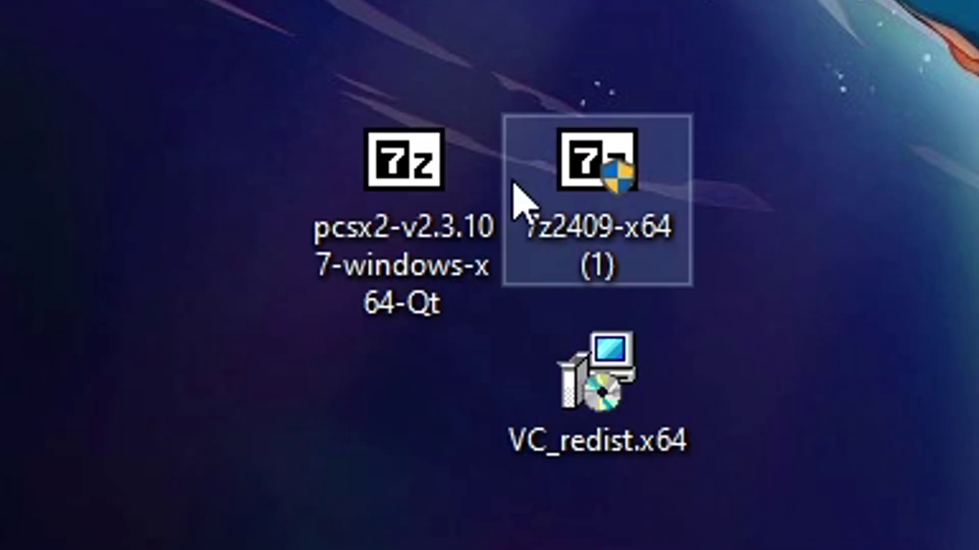
Step: Delete the 7z2409-x64 (1) and VC_redist.x64 installers from the desktop
{"action": "left_click", "coordinate": [408, 240]}
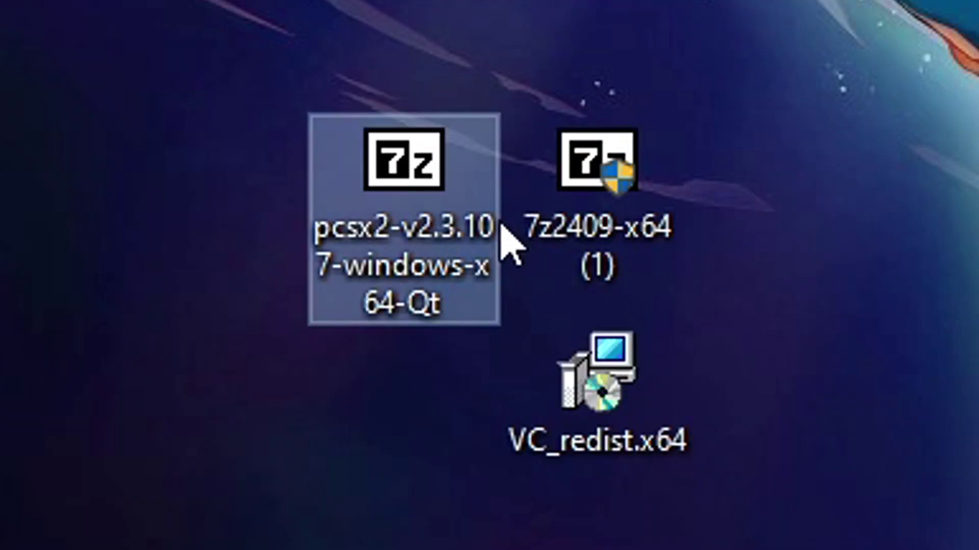
{"action": "left_click", "coordinate": [740, 40]}
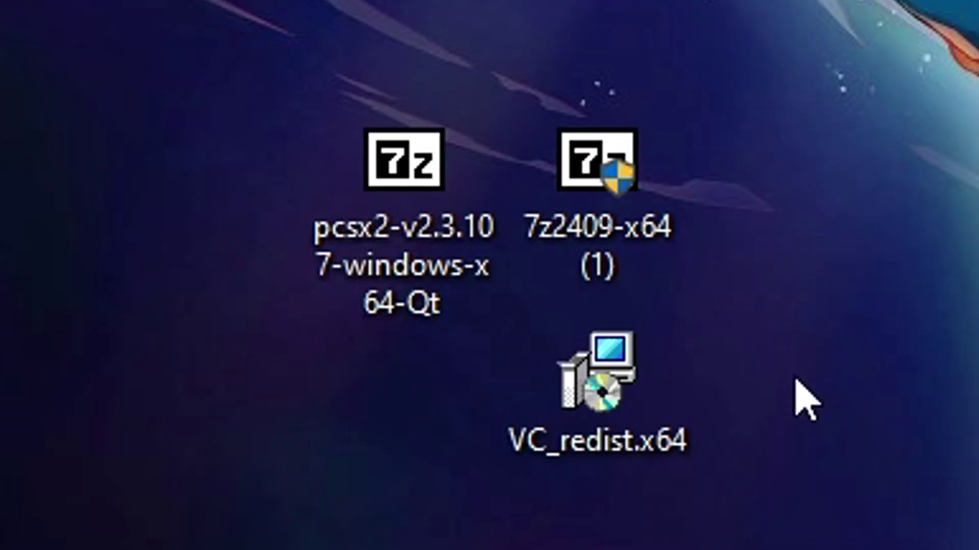
{"action": "left_click_drag", "start_coordinate": [732, 432], "coordinate": [618, 207]}
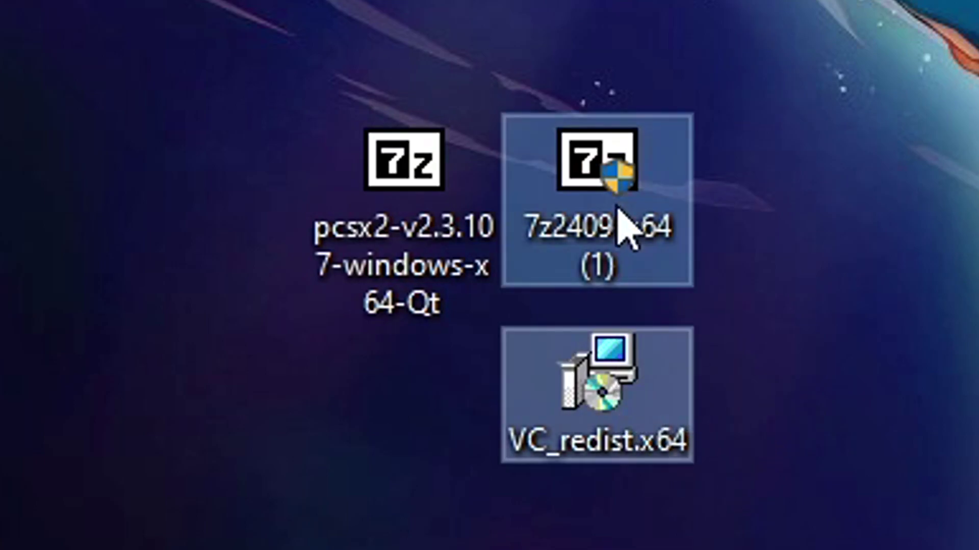
{"action": "key", "text": "Delete"}
Step: Extract the PCSX2 archive with 7-Zip into its own folder named pcsx2-v2.3.107-windows-x64-Qt on the desktop
{"action": "left_click", "coordinate": [418, 230]}
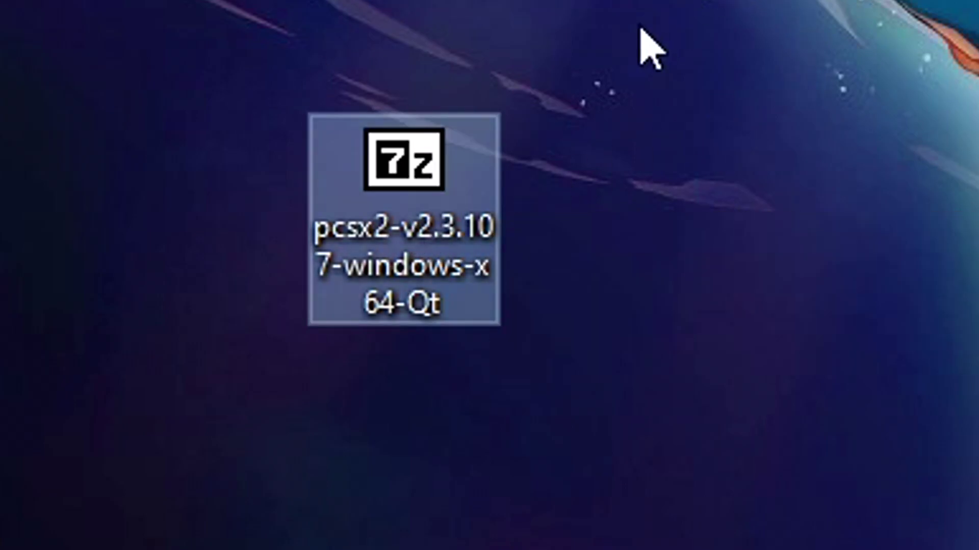
{"action": "mouse_move", "coordinate": [420, 212]}
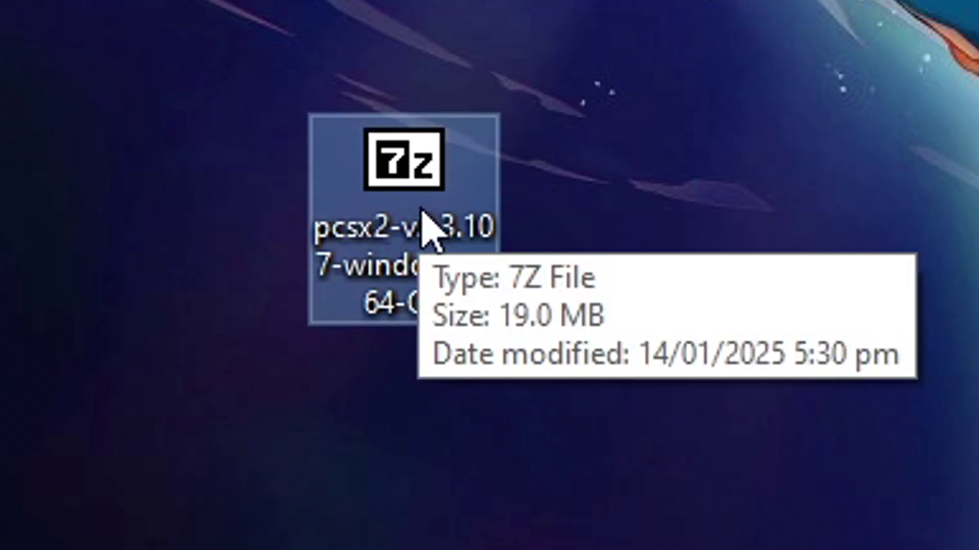
{"action": "right_click", "coordinate": [459, 194]}
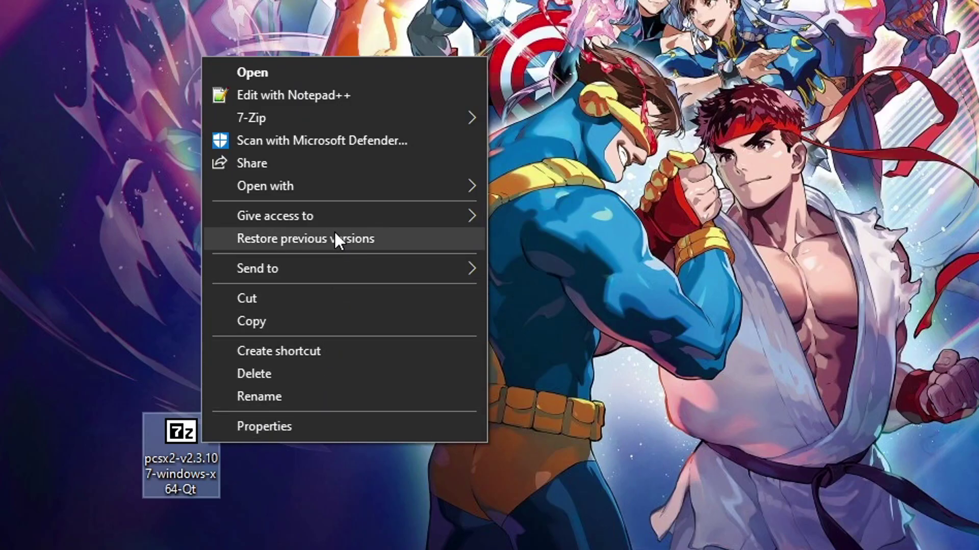
{"action": "mouse_move", "coordinate": [299, 123]}
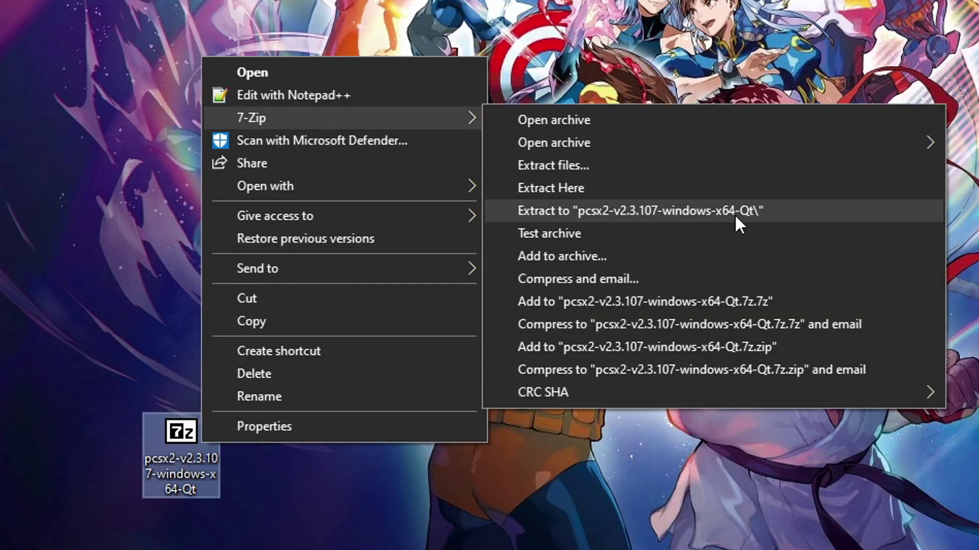
{"action": "left_click", "coordinate": [698, 212]}
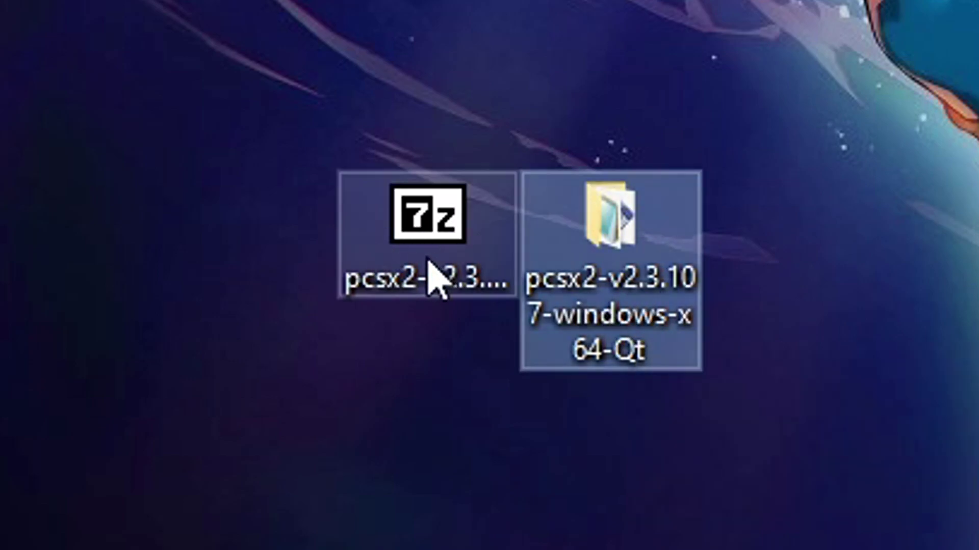
Step: Delete the PCSX2 7z archive from the desktop and open the extracted PCSX2 folder
{"action": "left_click", "coordinate": [431, 274]}
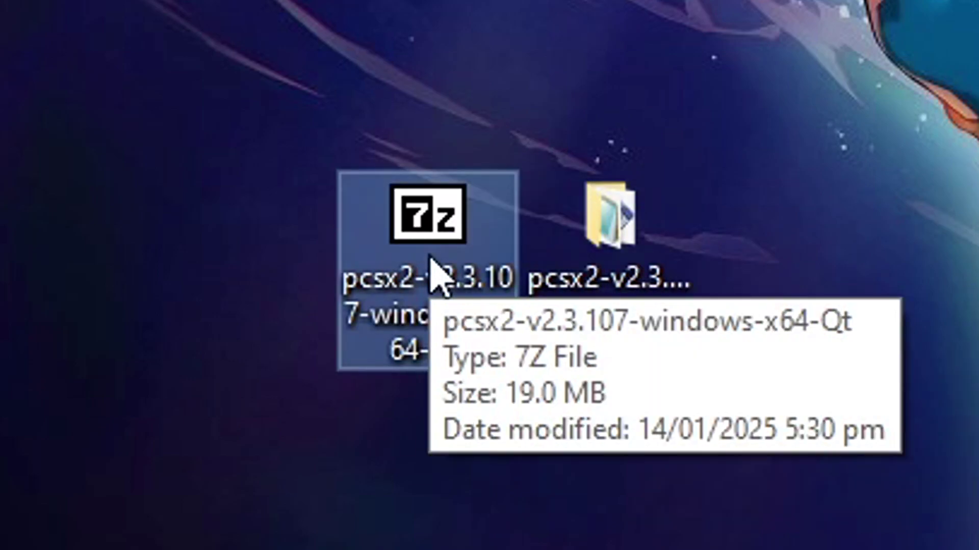
{"action": "key", "text": "Delete"}
{"action": "left_click", "coordinate": [663, 304]}
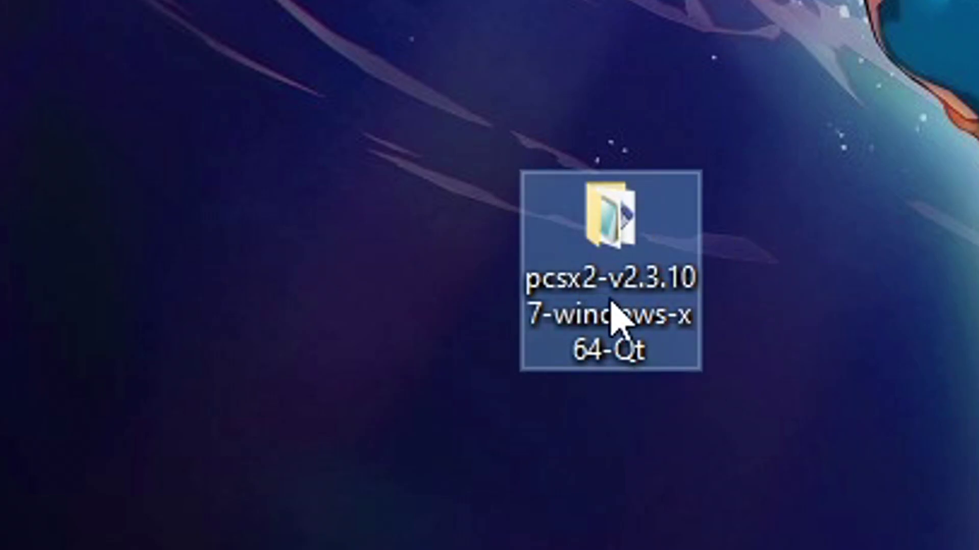
{"action": "left_click", "coordinate": [734, 242]}
{"action": "left_click", "coordinate": [603, 298]}
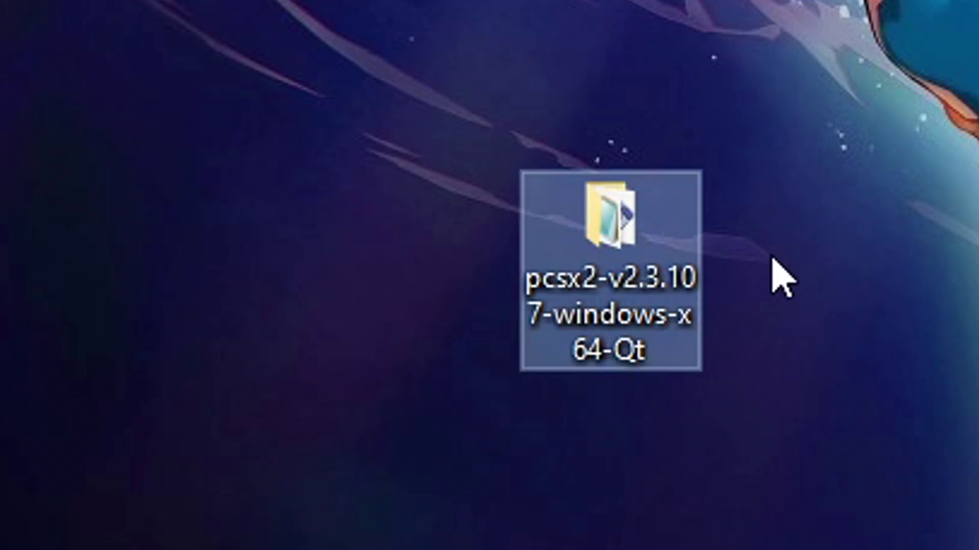
{"action": "mouse_move", "coordinate": [641, 264]}
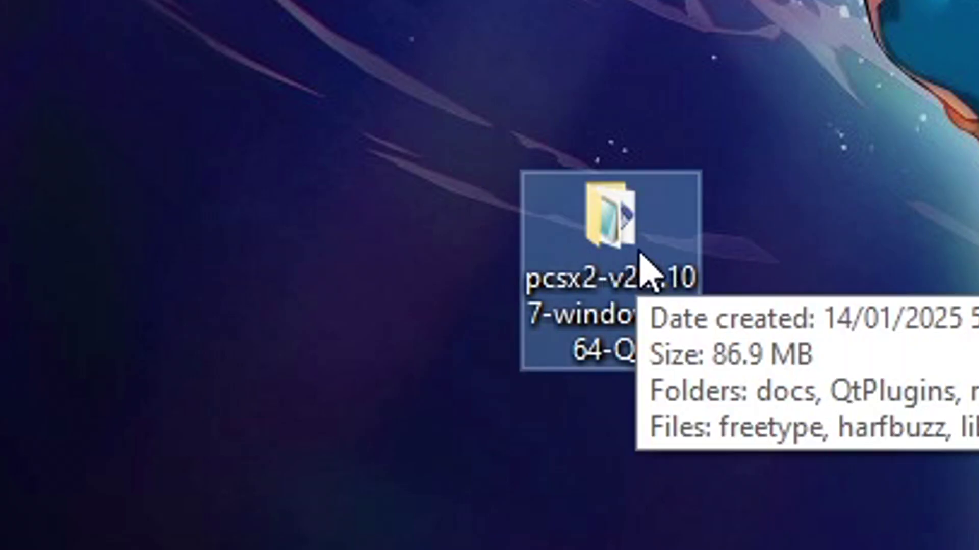
{"action": "double_click", "coordinate": [660, 257]}
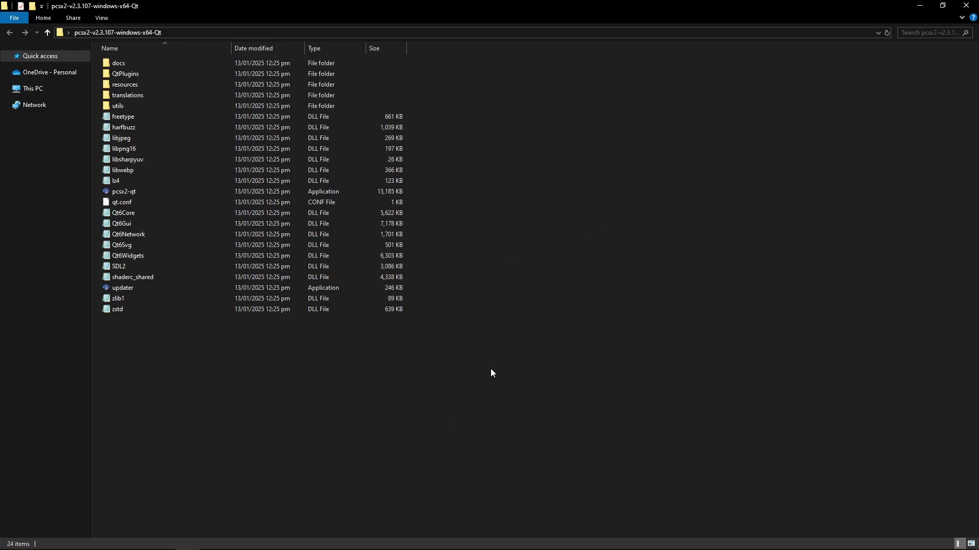
Step: Create a new text document named "portable" in the PCSX2 folder
{"action": "right_click", "coordinate": [468, 234]}
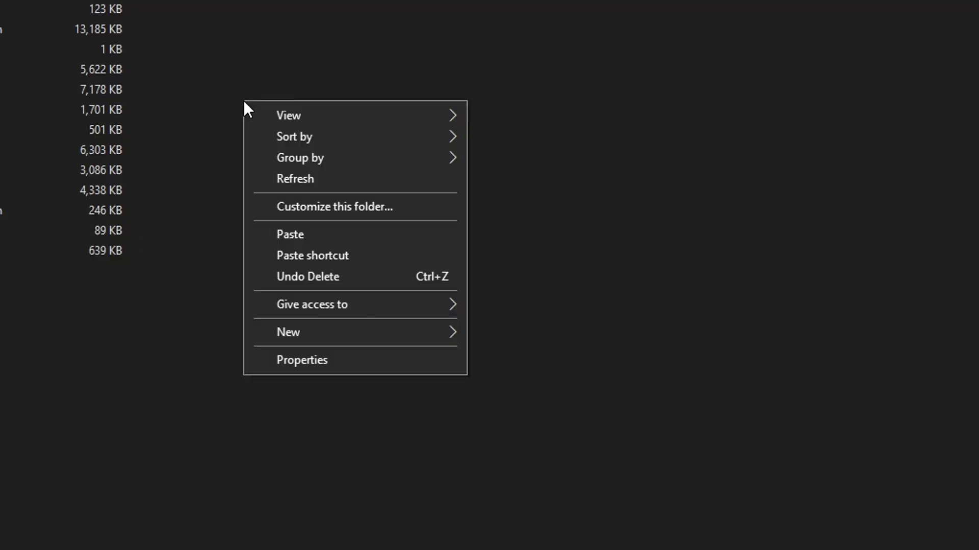
{"action": "mouse_move", "coordinate": [346, 108]}
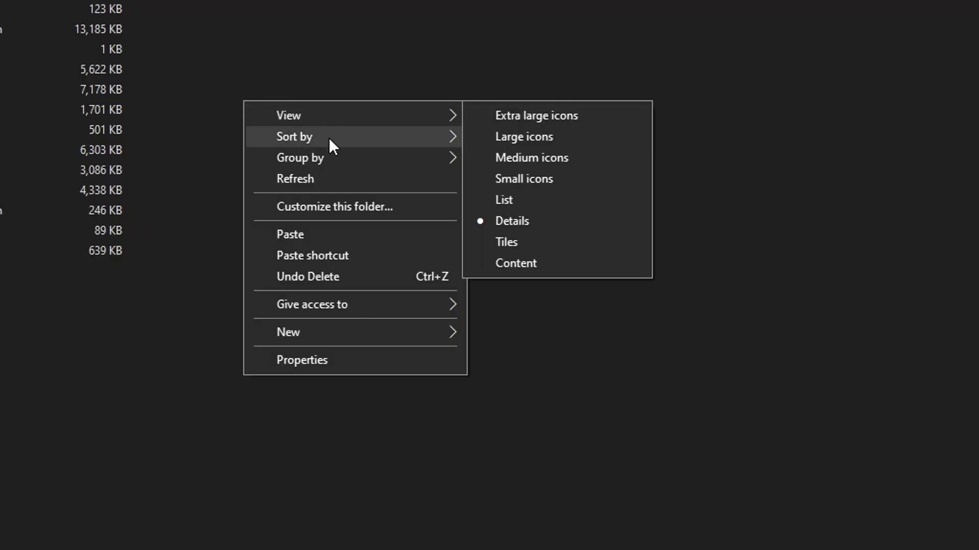
{"action": "mouse_move", "coordinate": [339, 308]}
{"action": "mouse_move", "coordinate": [289, 337]}
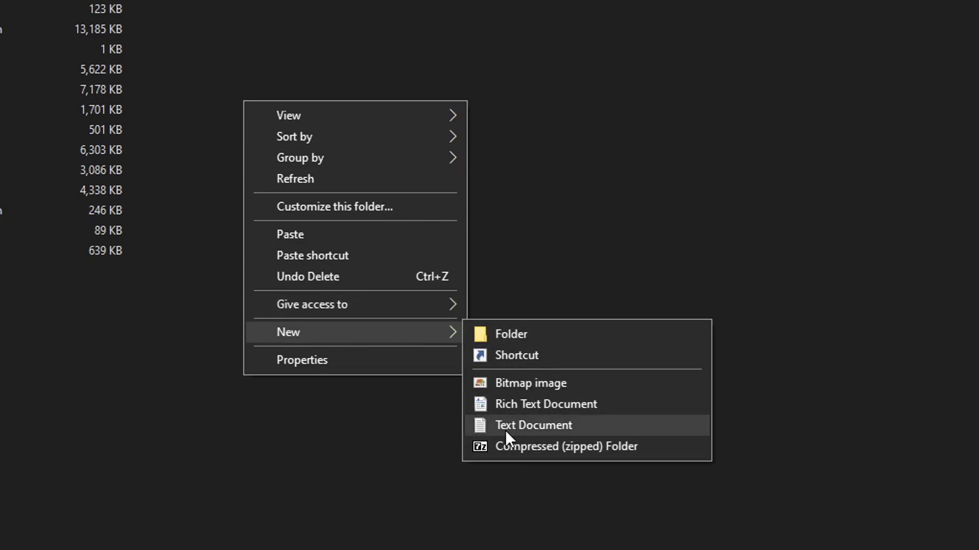
{"action": "left_click", "coordinate": [579, 428]}
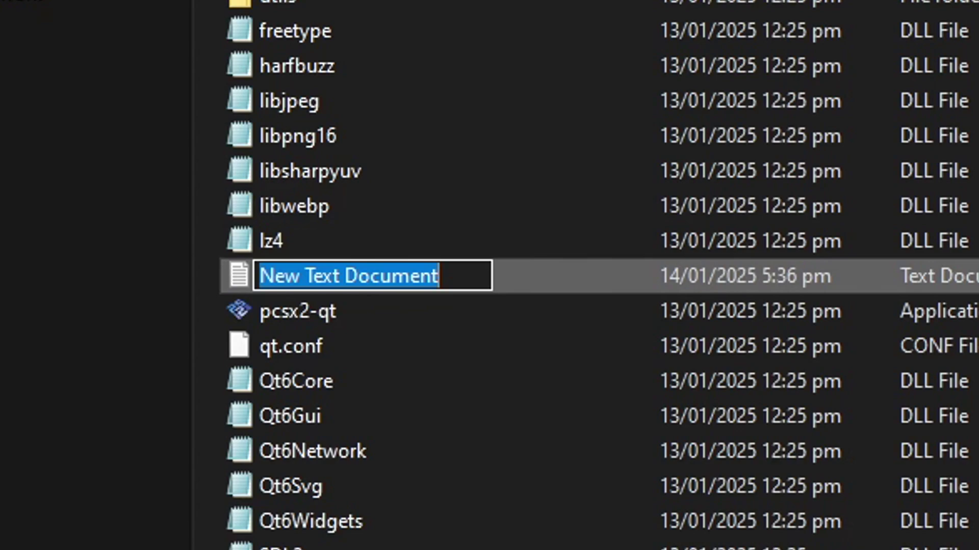
{"action": "type", "text": "portable"}
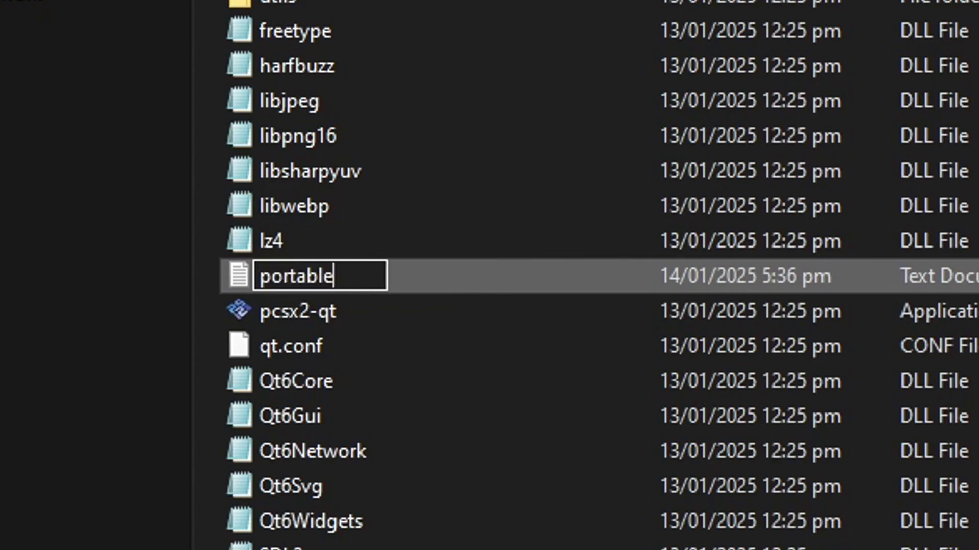
{"action": "key", "text": "Return"}
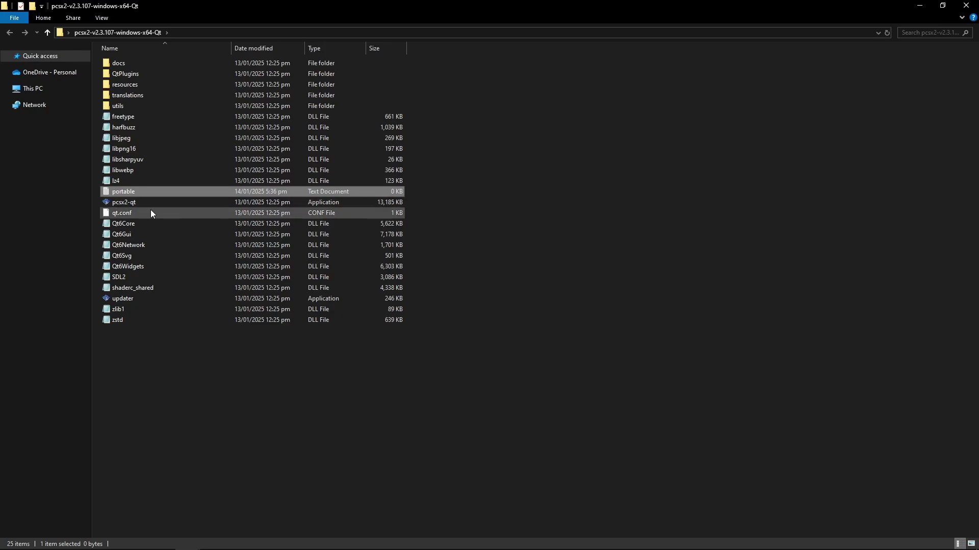
Step: Launch pcsx2-qt and advance the setup wizard to the BIOS Image page with the default language, theme and automatic updates
{"action": "left_click", "coordinate": [177, 203]}
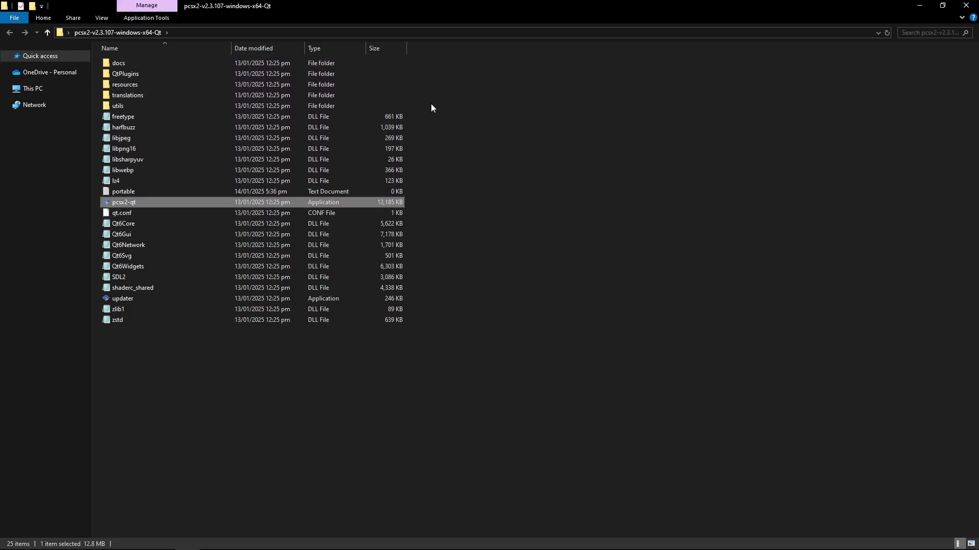
{"action": "left_click", "coordinate": [446, 167]}
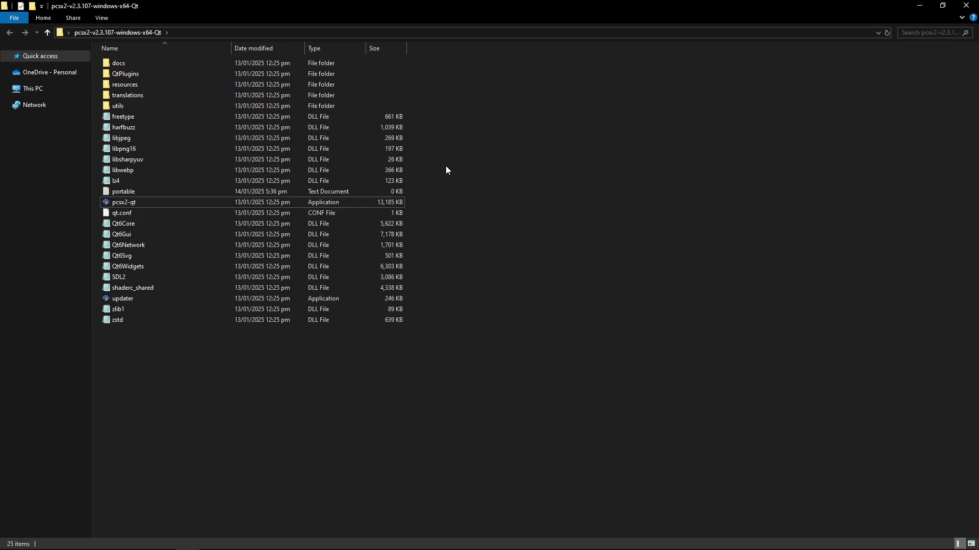
{"action": "left_click", "coordinate": [121, 203]}
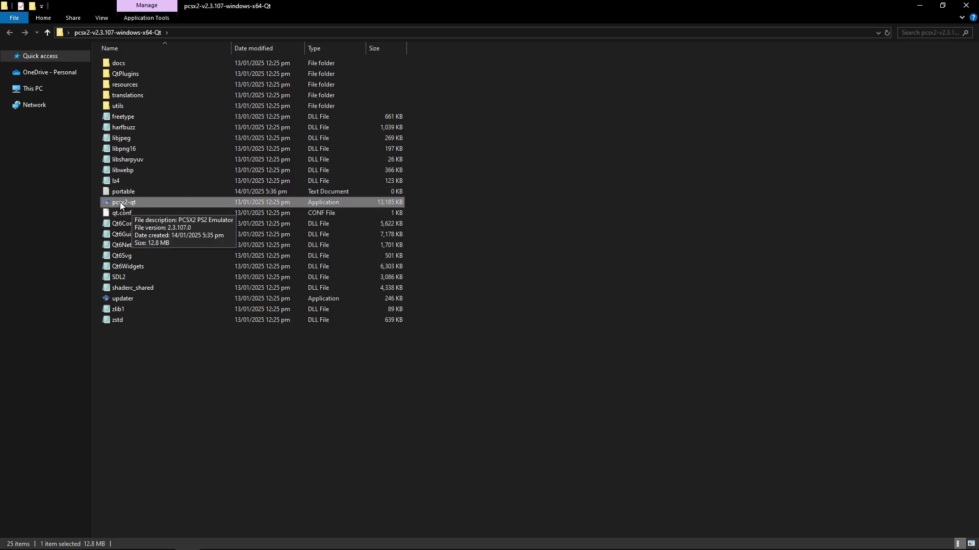
{"action": "double_click", "coordinate": [179, 203]}
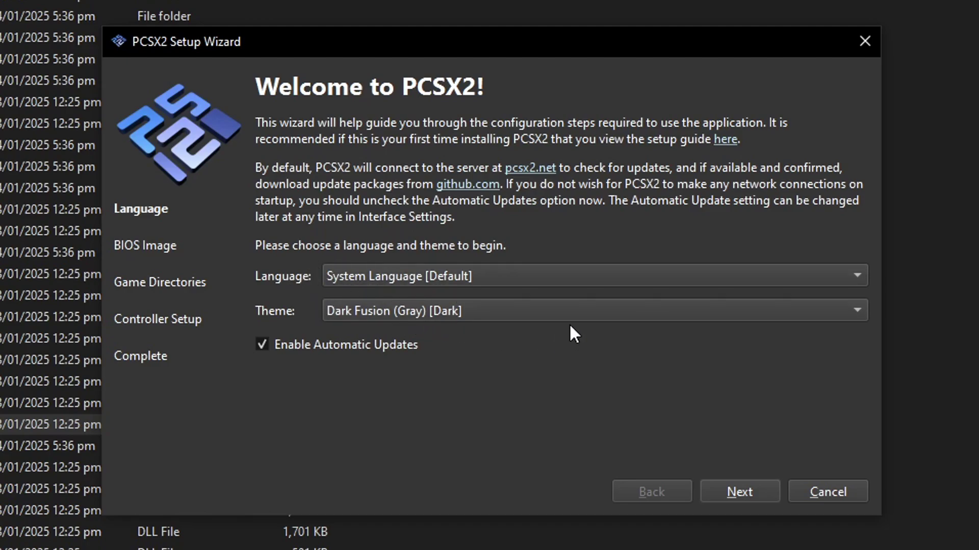
{"action": "left_click", "coordinate": [736, 494]}
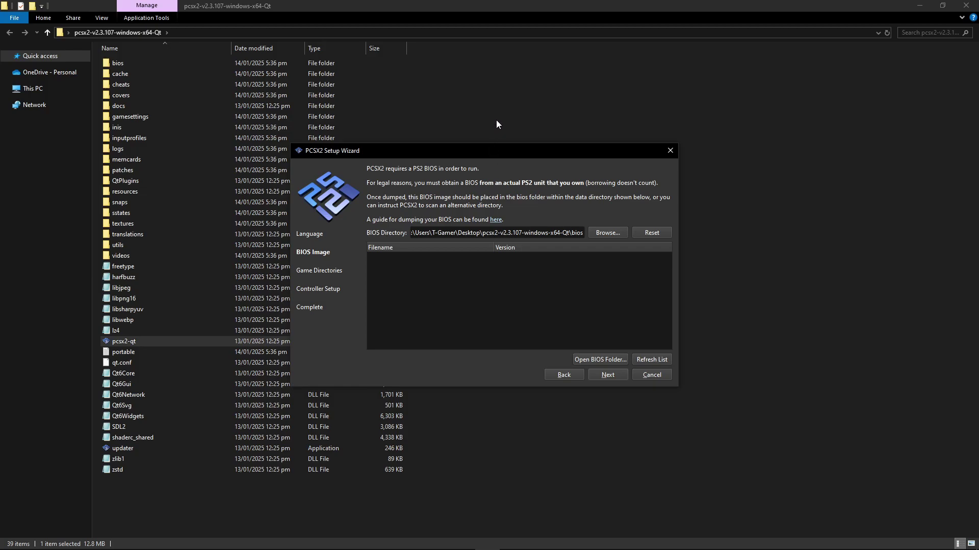
Step: Dismiss the setup wizard and open the bios folder inside the PCSX2 folder
{"action": "key", "text": "Escape"}
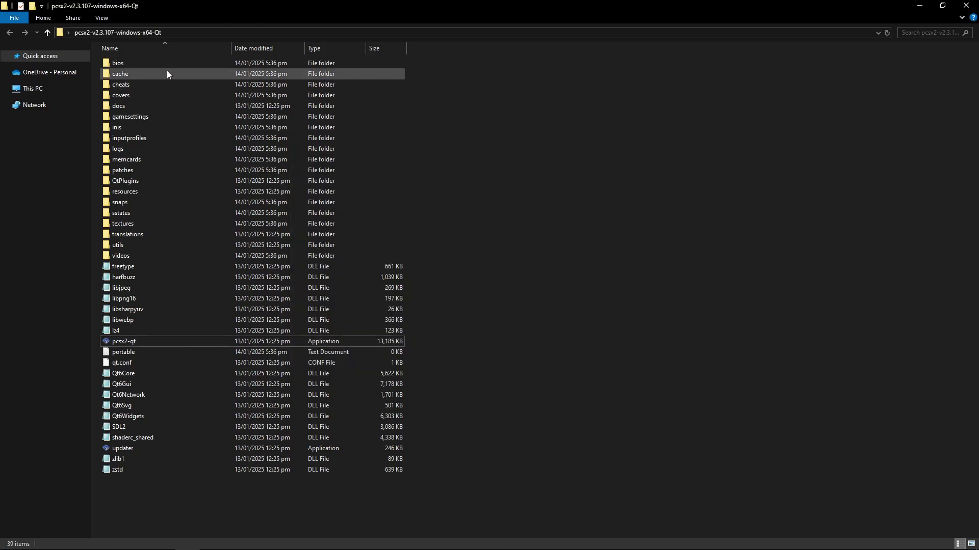
{"action": "left_click", "coordinate": [131, 64]}
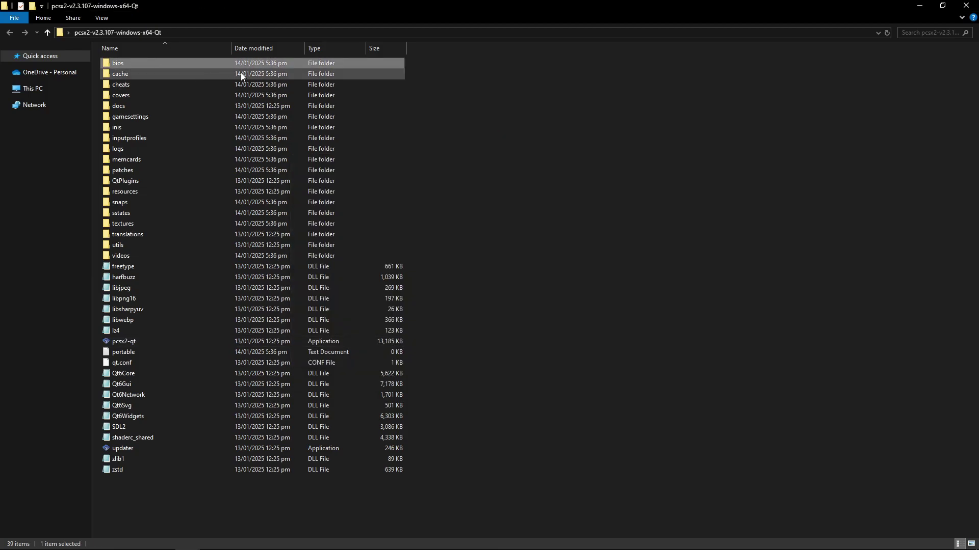
{"action": "double_click", "coordinate": [145, 64]}
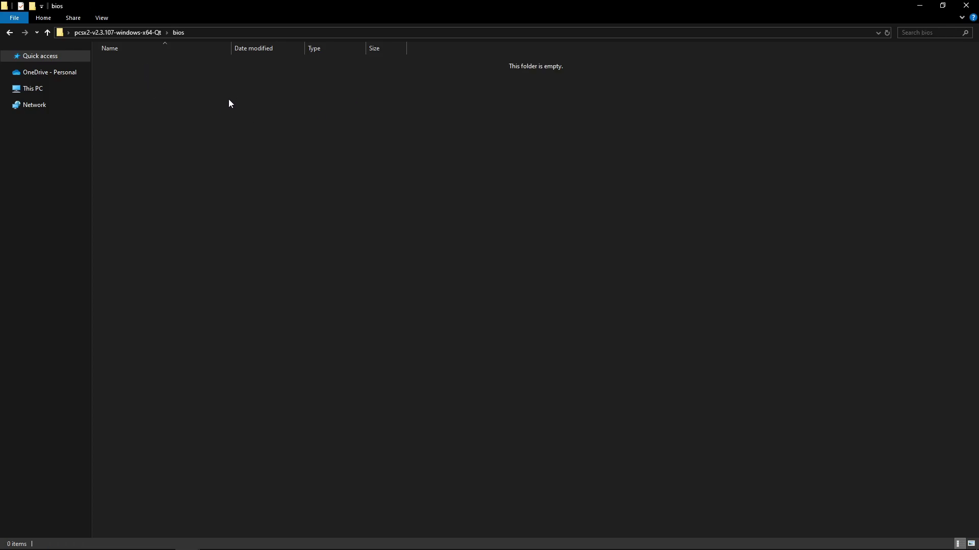
Step: Place the BIOS file ps2-0230a-20080220.bin in the bios folder and return to the main PCSX2 folder
{"action": "left_click", "coordinate": [164, 65]}
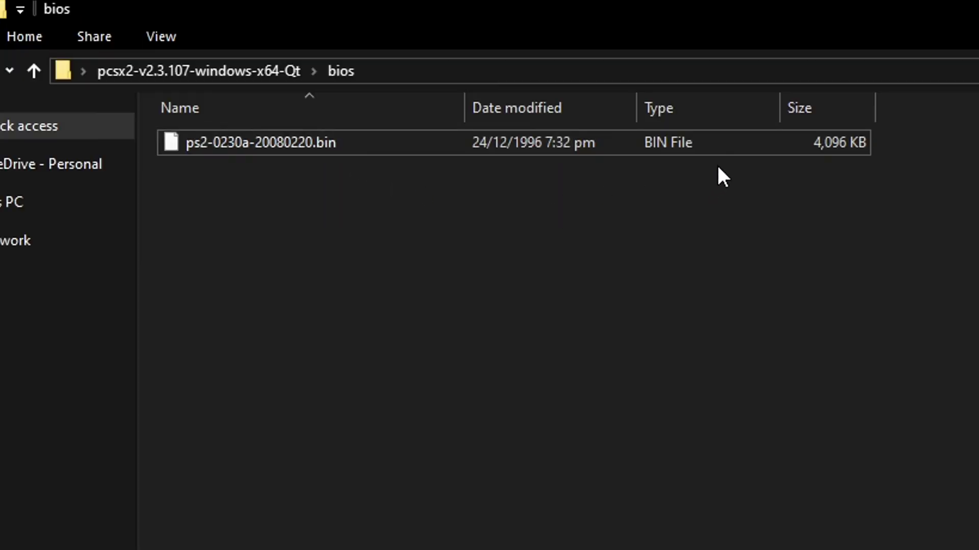
{"action": "left_click", "coordinate": [594, 193]}
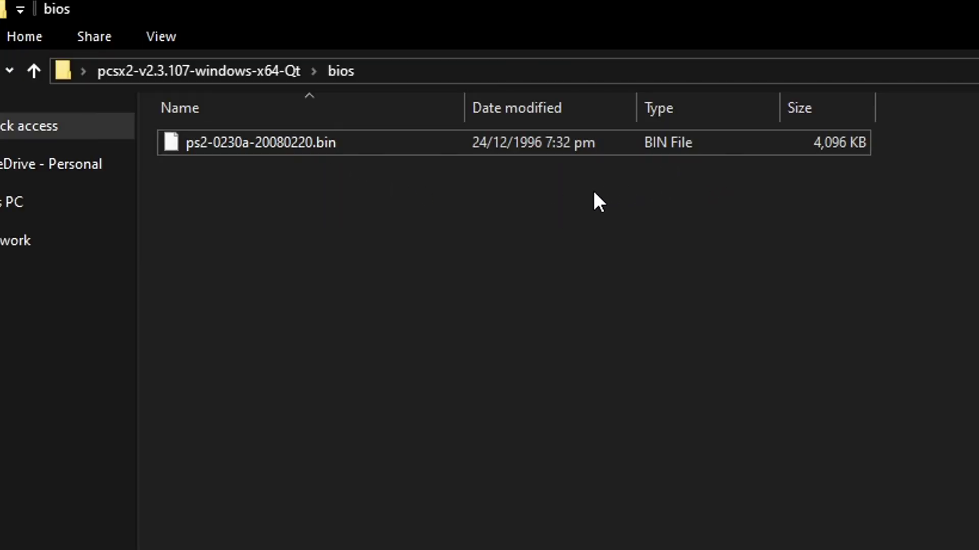
{"action": "left_click", "coordinate": [309, 150]}
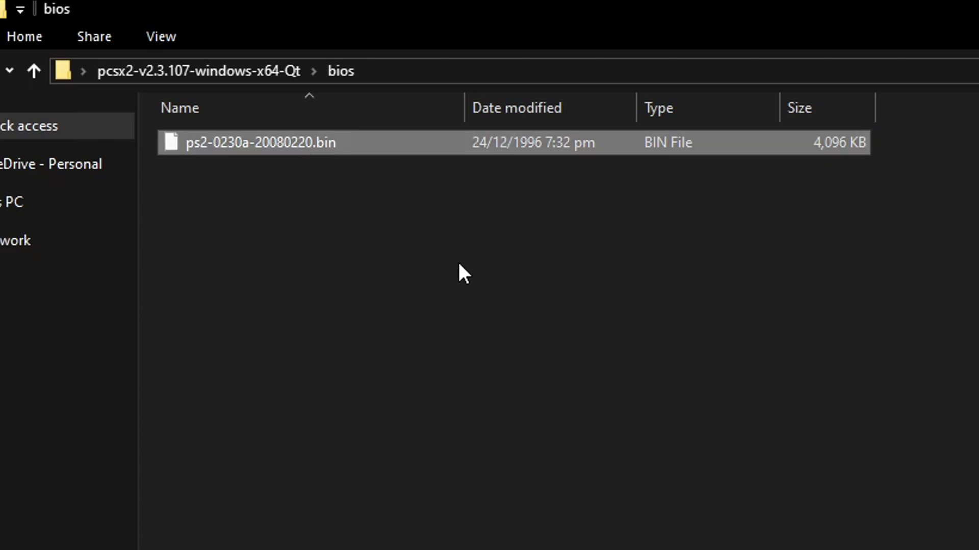
{"action": "left_click", "coordinate": [418, 277]}
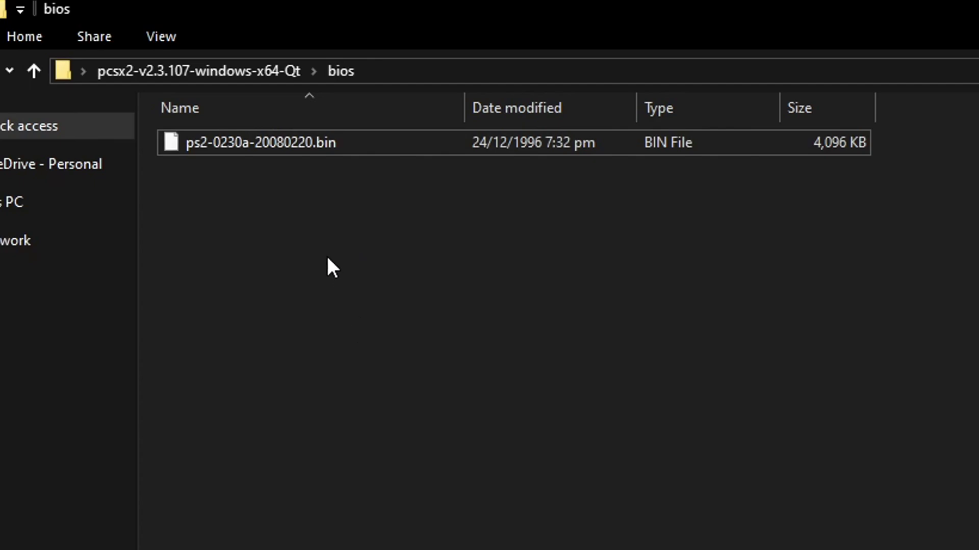
{"action": "left_click", "coordinate": [251, 145]}
{"action": "left_click", "coordinate": [335, 206]}
{"action": "left_click", "coordinate": [679, 143]}
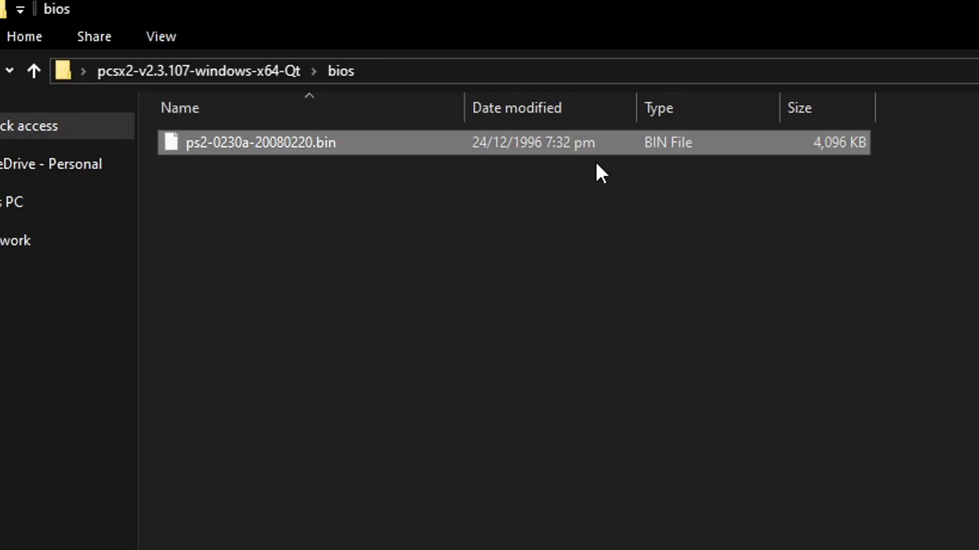
{"action": "left_click", "coordinate": [215, 74]}
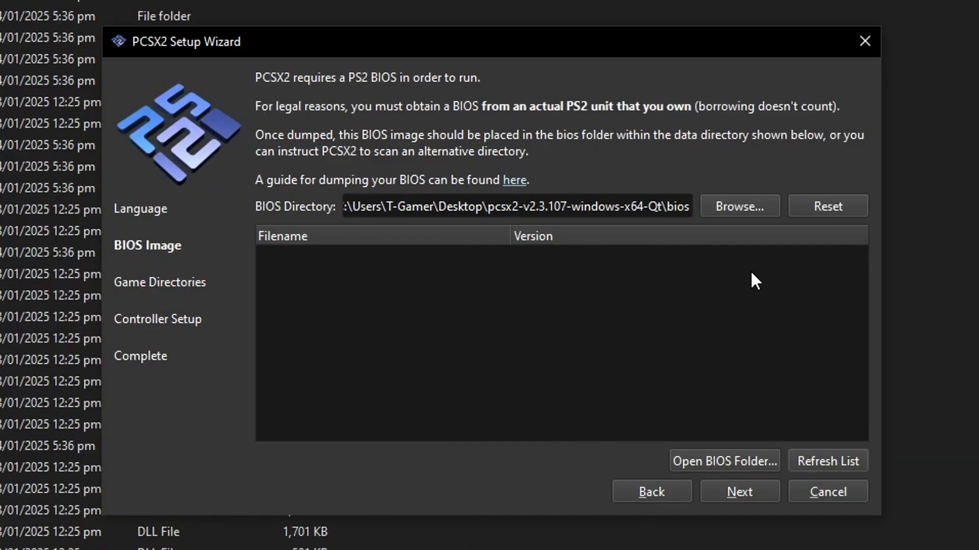
Step: Refresh the setup wizard's BIOS list, select ps2-0230a-20080220.bin and advance to the Game Directories page
{"action": "left_click", "coordinate": [837, 464]}
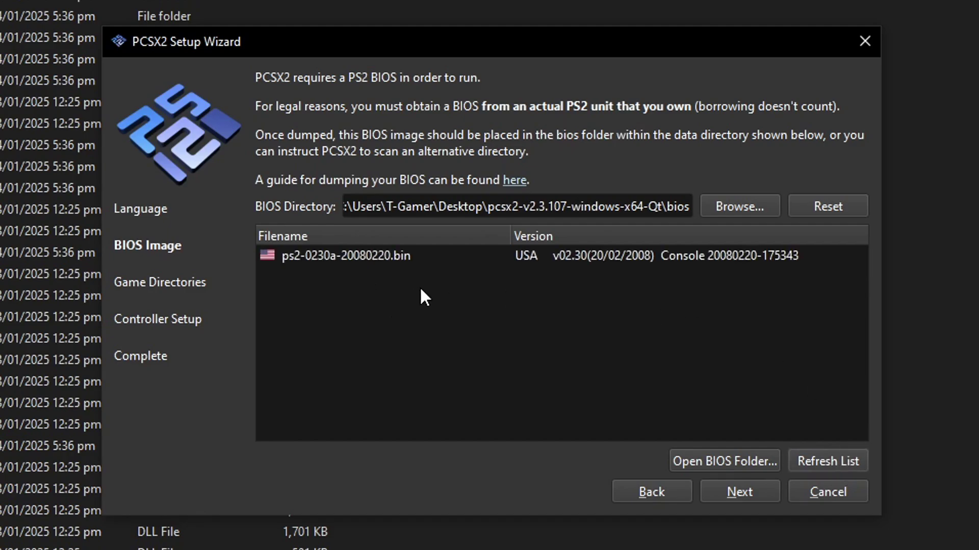
{"action": "left_click", "coordinate": [371, 258]}
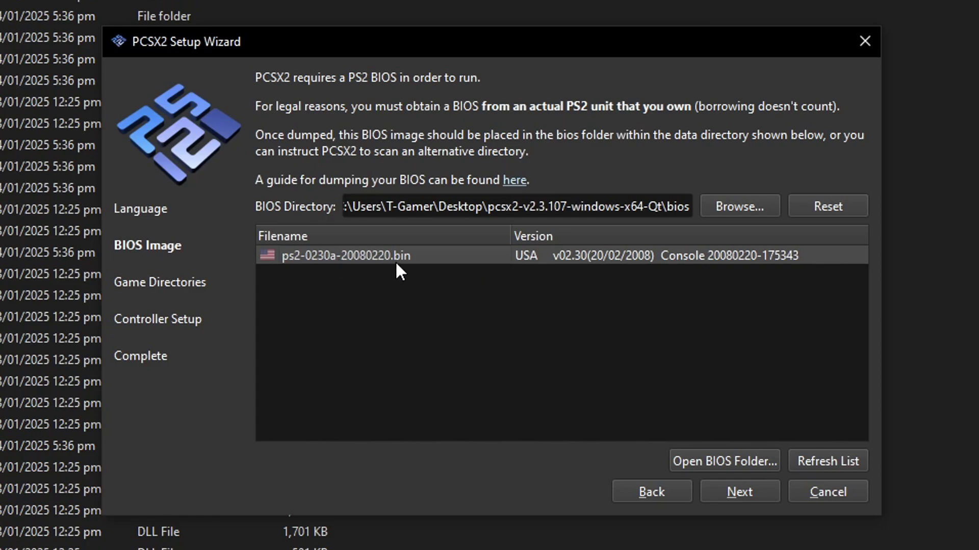
{"action": "left_click", "coordinate": [740, 492]}
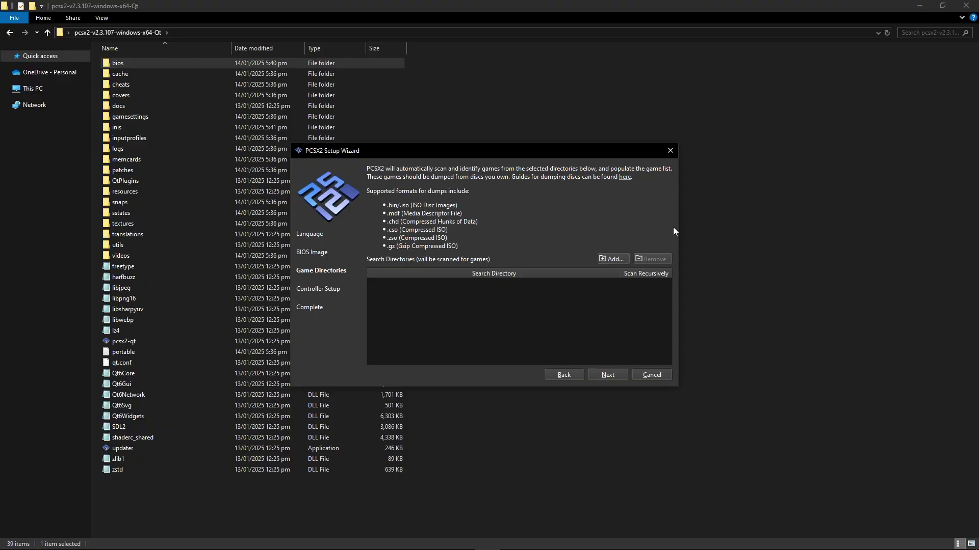
Step: Create a new folder named "games" in the PCSX2 folder
{"action": "left_click", "coordinate": [708, 219]}
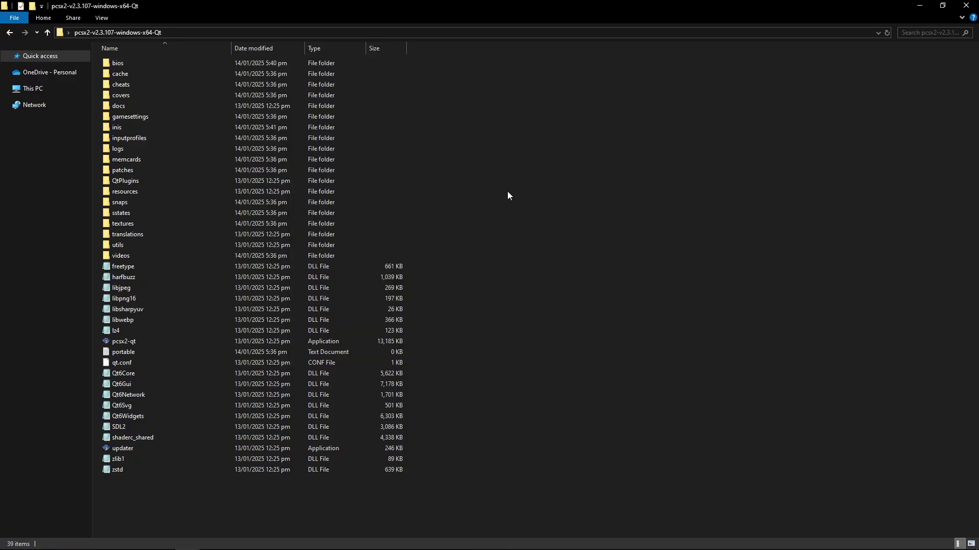
{"action": "right_click", "coordinate": [515, 180]}
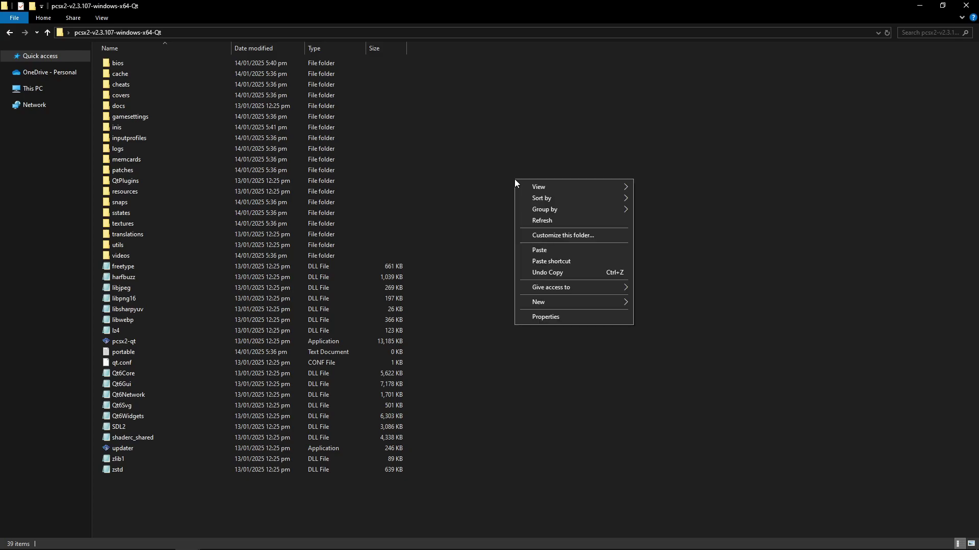
{"action": "mouse_move", "coordinate": [564, 303]}
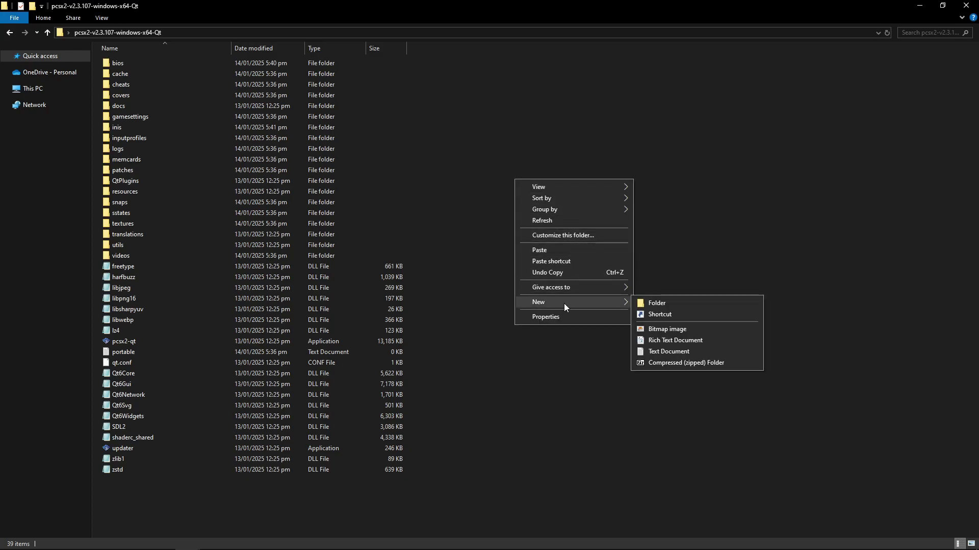
{"action": "left_click", "coordinate": [655, 303]}
{"action": "type", "text": "games"}
{"action": "key", "text": "Return"}
{"action": "left_click", "coordinate": [479, 215]}
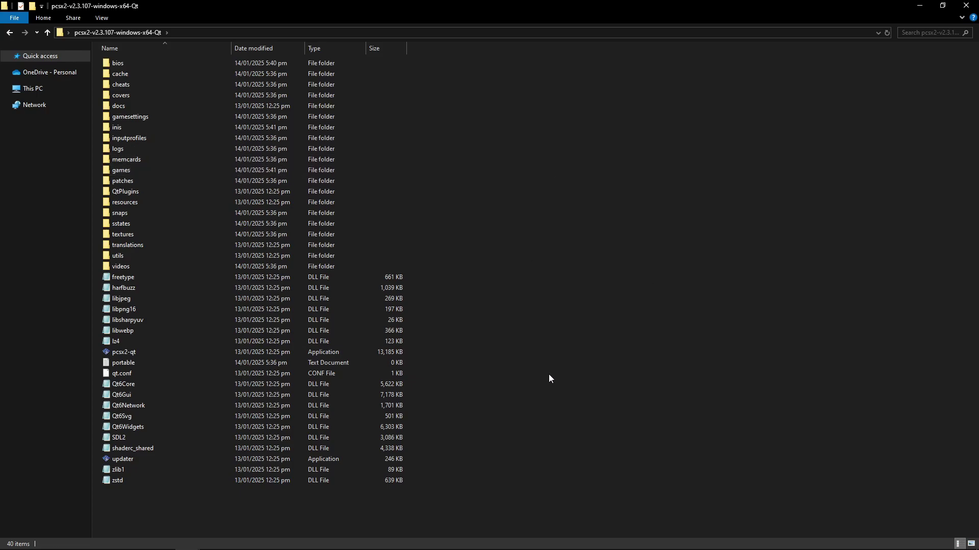
Step: Add the games folder as a recursively scanned search directory in the setup wizard and advance to Controller Setup
{"action": "left_click", "coordinate": [488, 541]}
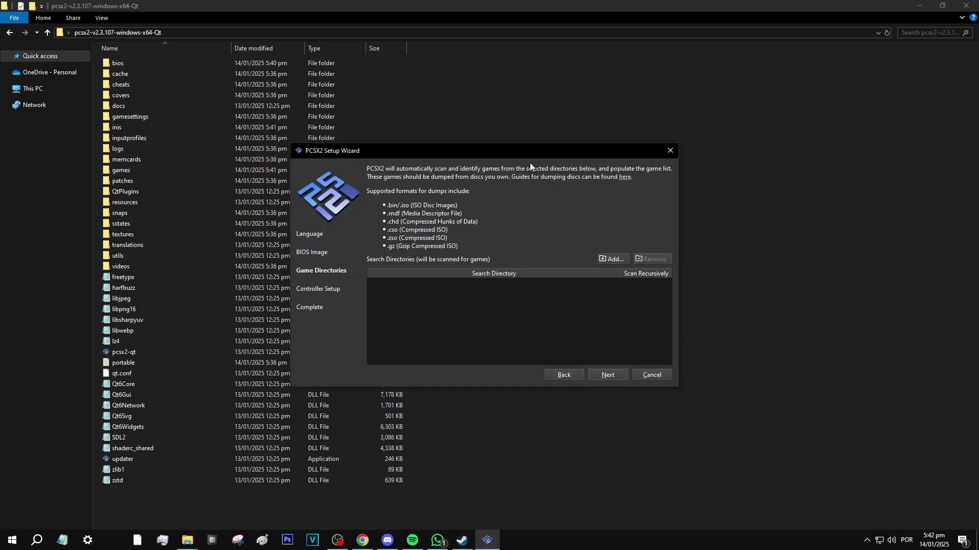
{"action": "left_click", "coordinate": [617, 260]}
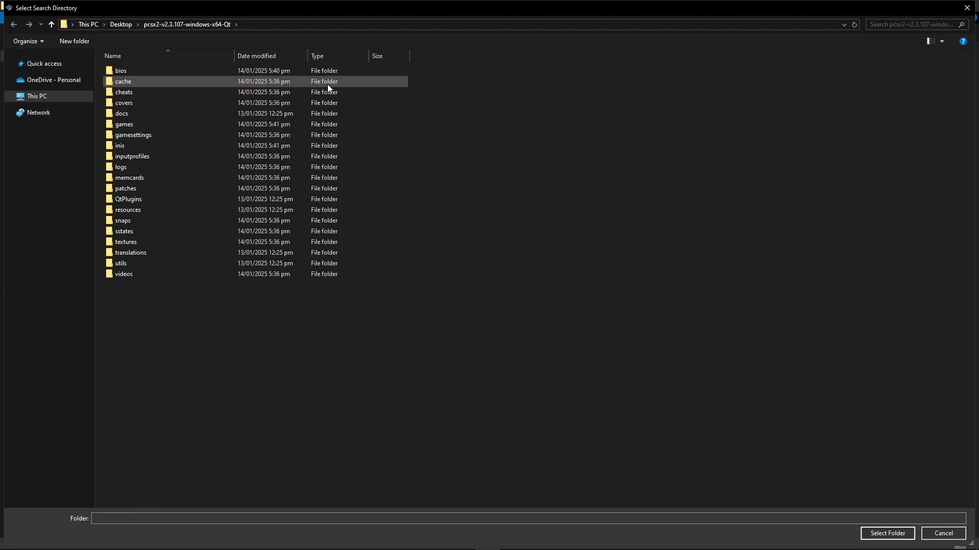
{"action": "left_click", "coordinate": [137, 124]}
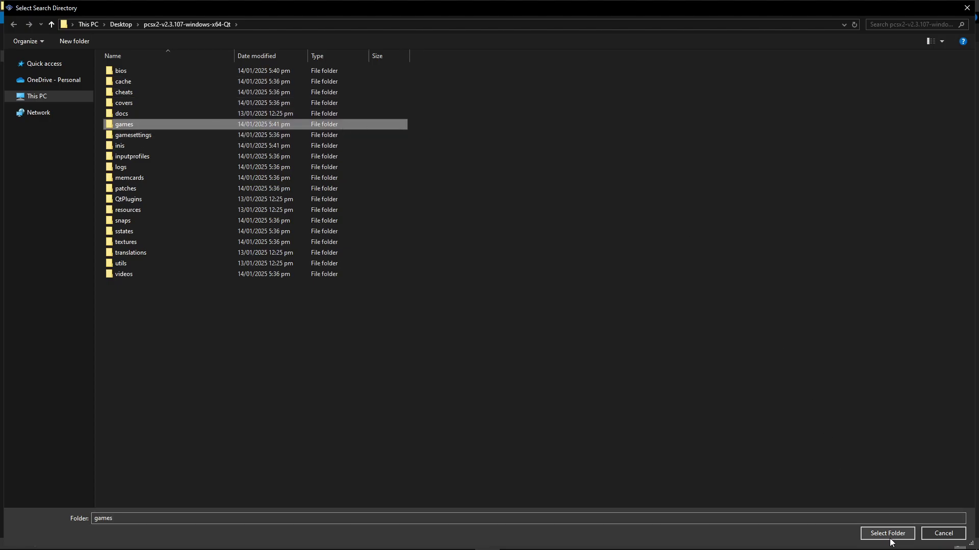
{"action": "left_click", "coordinate": [886, 537]}
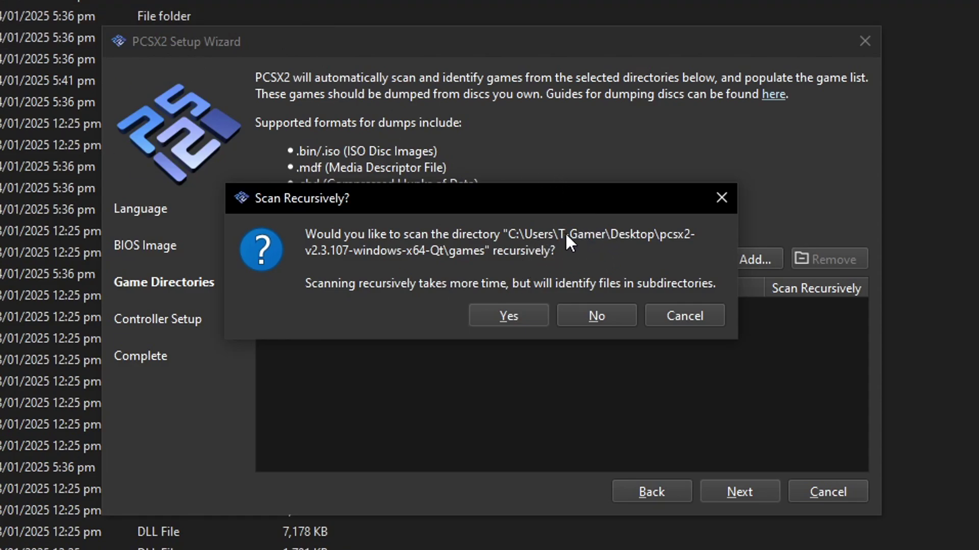
{"action": "left_click", "coordinate": [522, 320]}
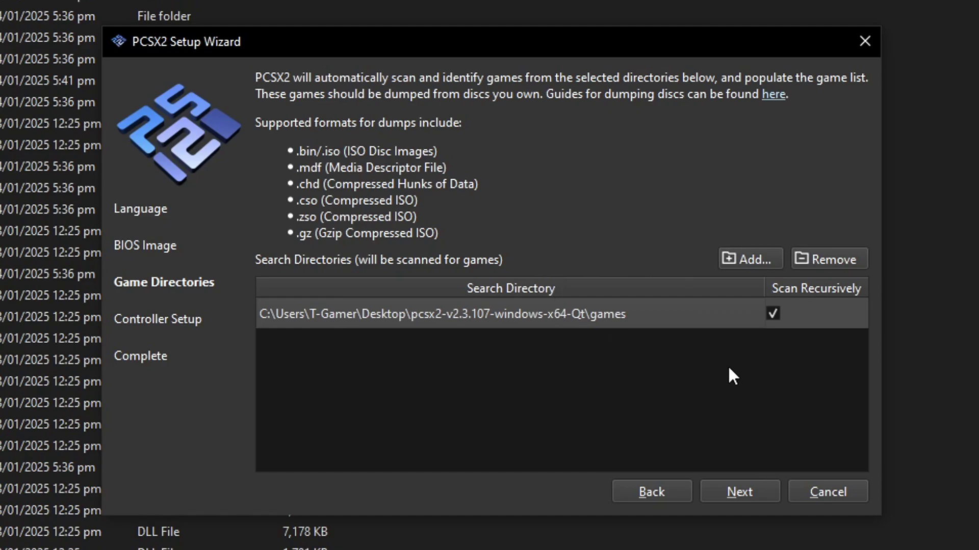
{"action": "left_click", "coordinate": [737, 491]}
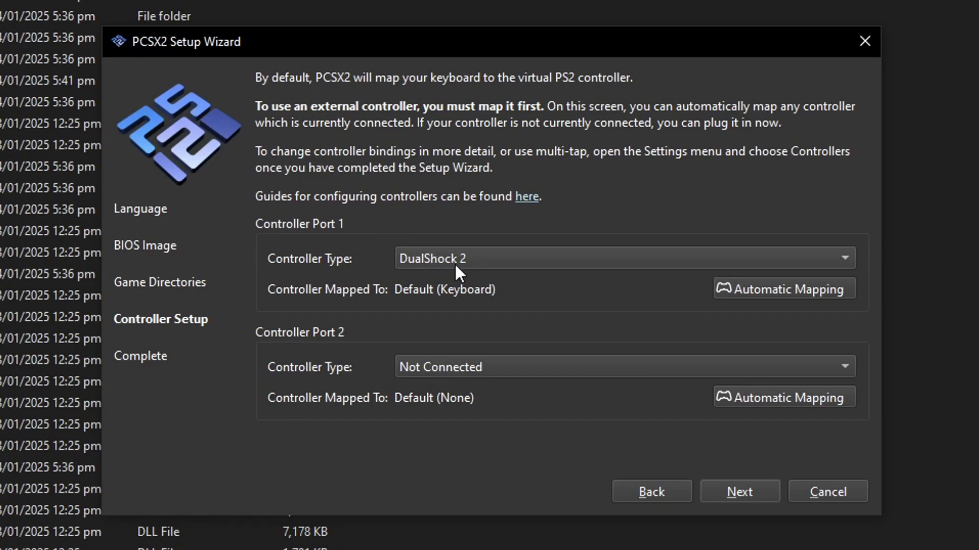
Step: Automatically map Controller Port 1 to SDL-0 (XInput Controller), keeping the DualShock 2 controller type
{"action": "left_click", "coordinate": [780, 291]}
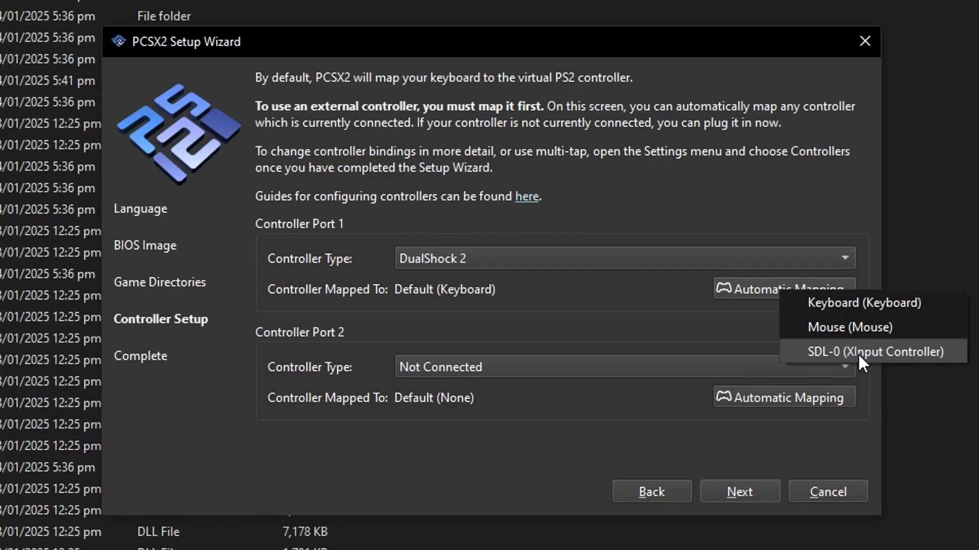
{"action": "left_click", "coordinate": [865, 358]}
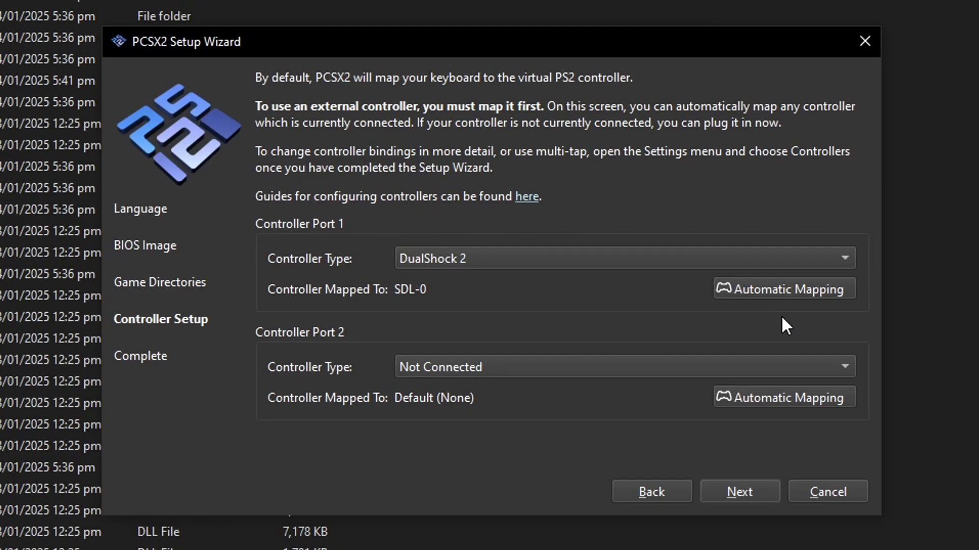
{"action": "left_click", "coordinate": [765, 291]}
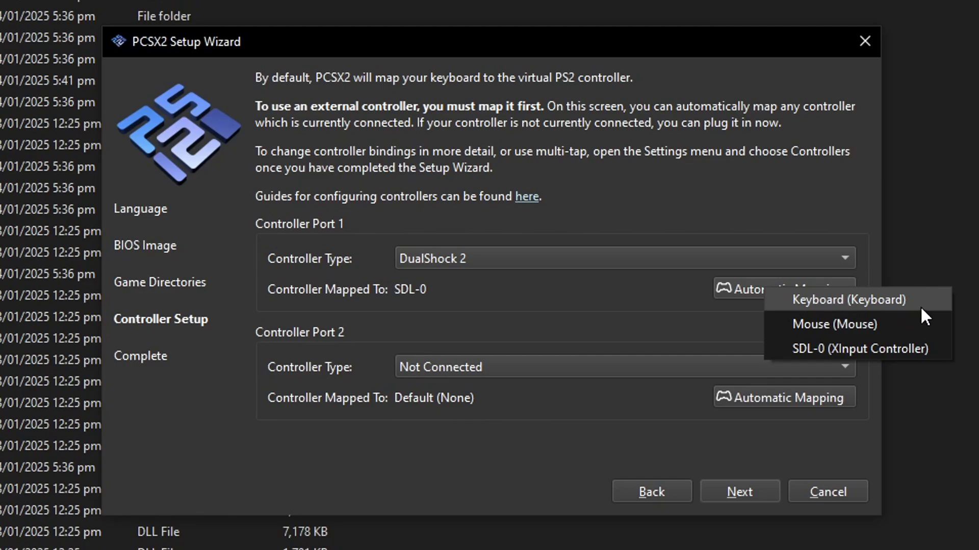
{"action": "left_click", "coordinate": [669, 273]}
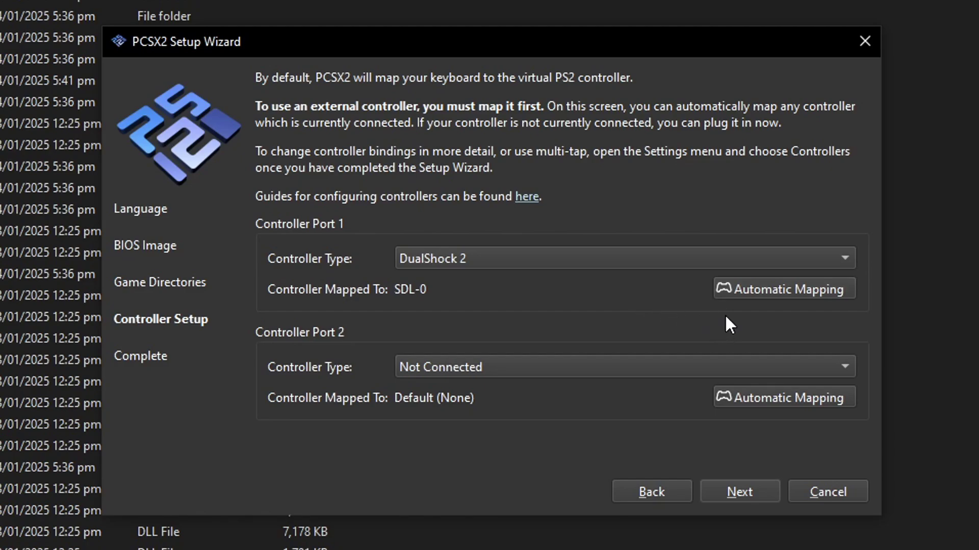
Step: Advance past Controller Setup, finish the setup wizard and maximize the PCSX2 main window
{"action": "left_click", "coordinate": [748, 492]}
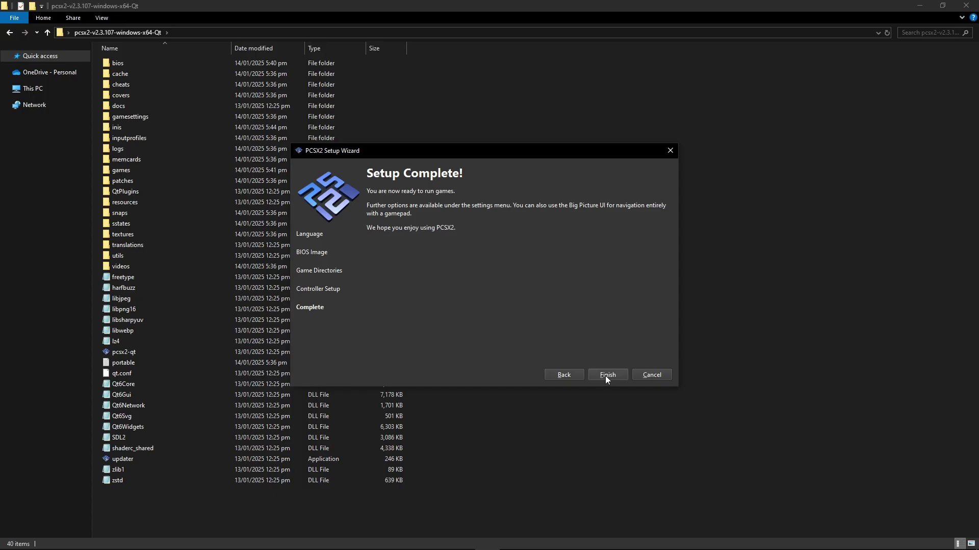
{"action": "left_click", "coordinate": [616, 375]}
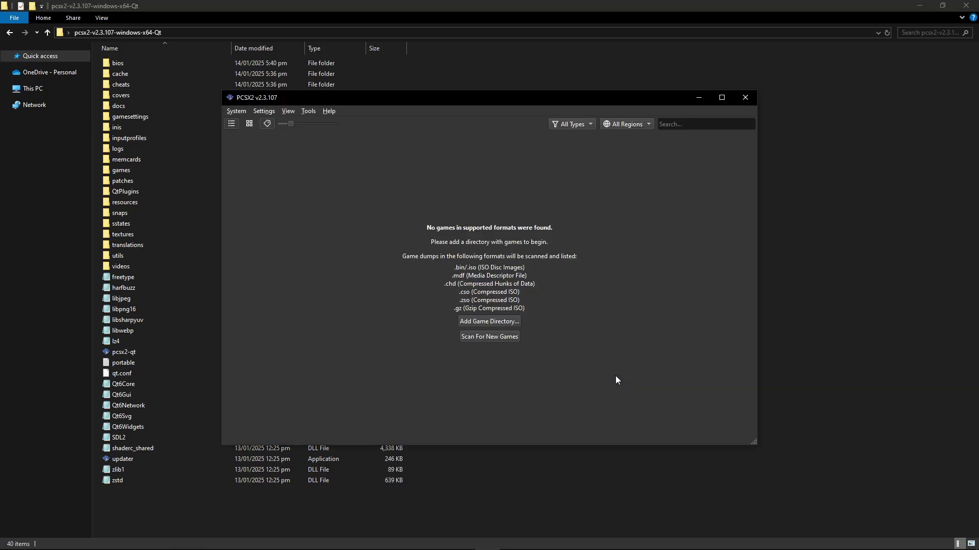
{"action": "left_click", "coordinate": [721, 98]}
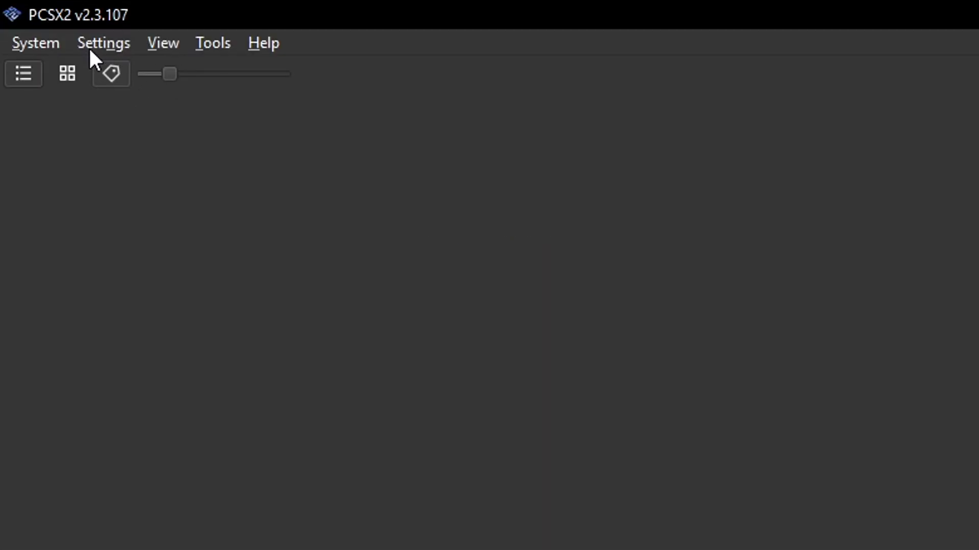
Step: Review the Controller Port 1 bindings and automatic mapping options in the controller settings
{"action": "left_click", "coordinate": [107, 47]}
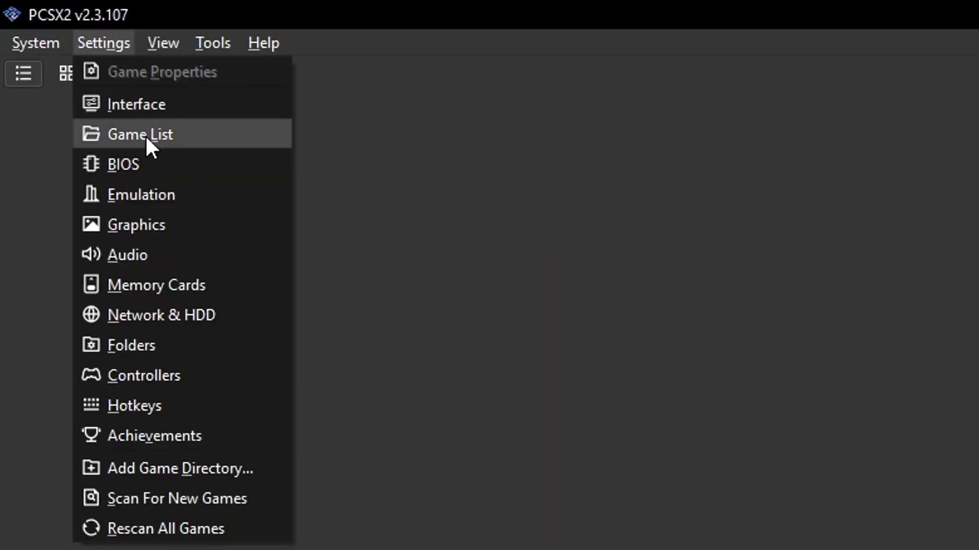
{"action": "left_click", "coordinate": [196, 380]}
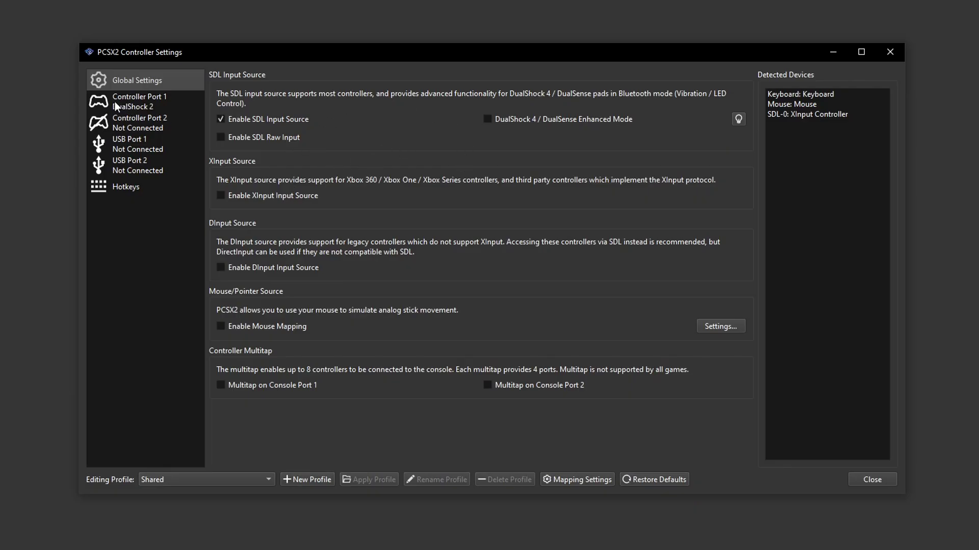
{"action": "left_click", "coordinate": [170, 107]}
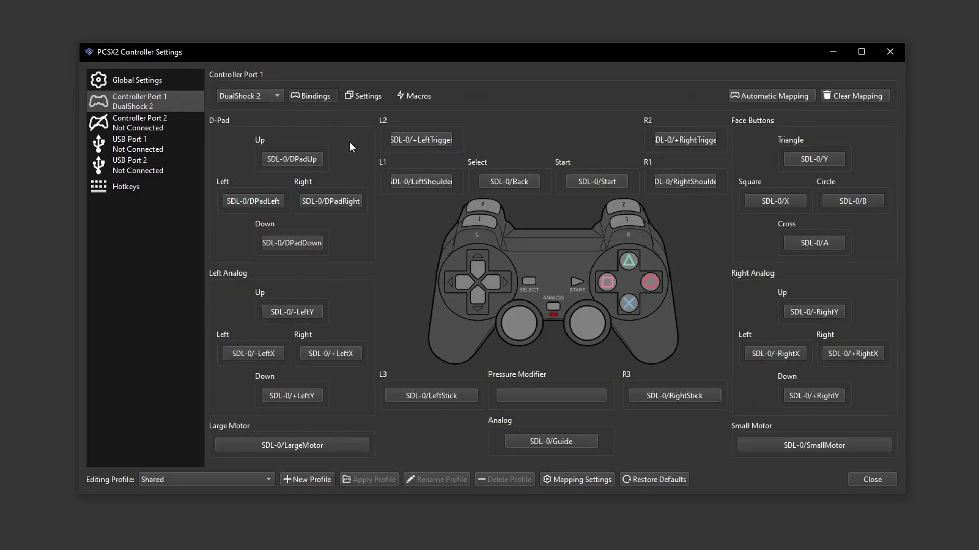
{"action": "left_click", "coordinate": [773, 95]}
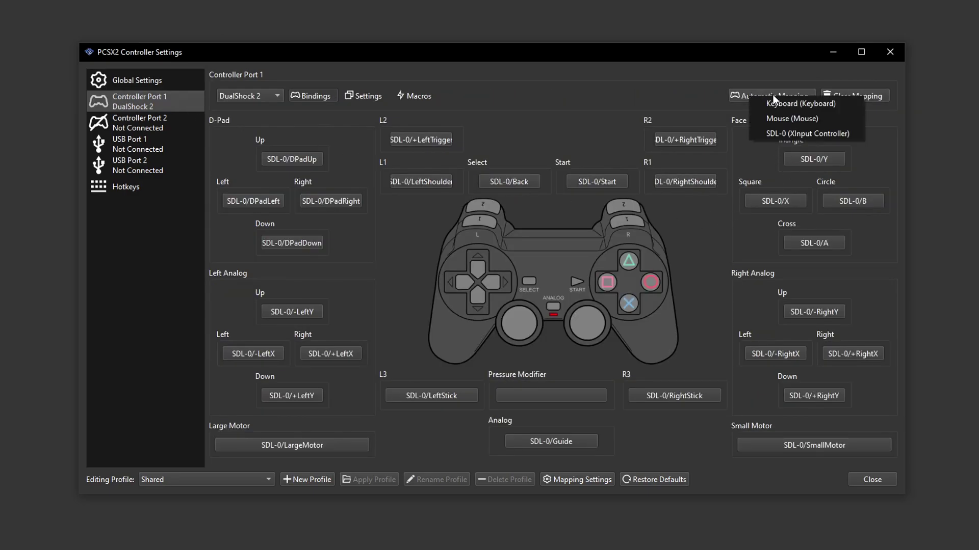
{"action": "left_click", "coordinate": [676, 106]}
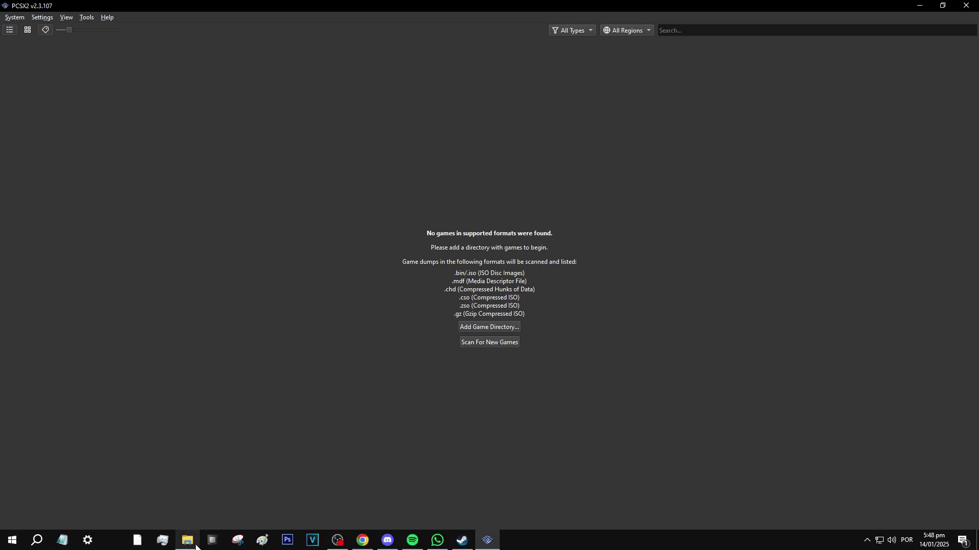
Step: Switch to File Explorer, place the Tokyo Xtreme Racer CHD files in the games folder and return to the PCSX2 folder
{"action": "left_click", "coordinate": [195, 547]}
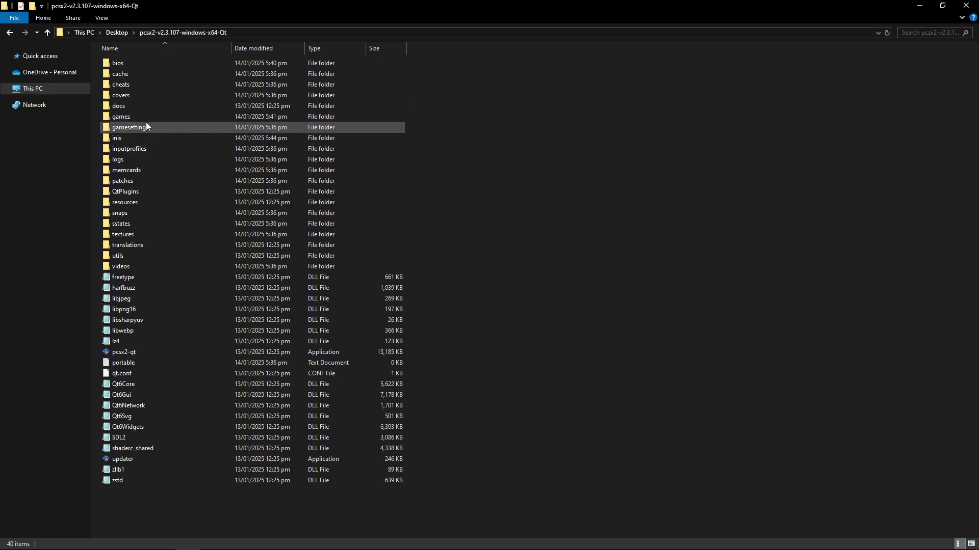
{"action": "left_click", "coordinate": [131, 120]}
{"action": "double_click", "coordinate": [130, 119]}
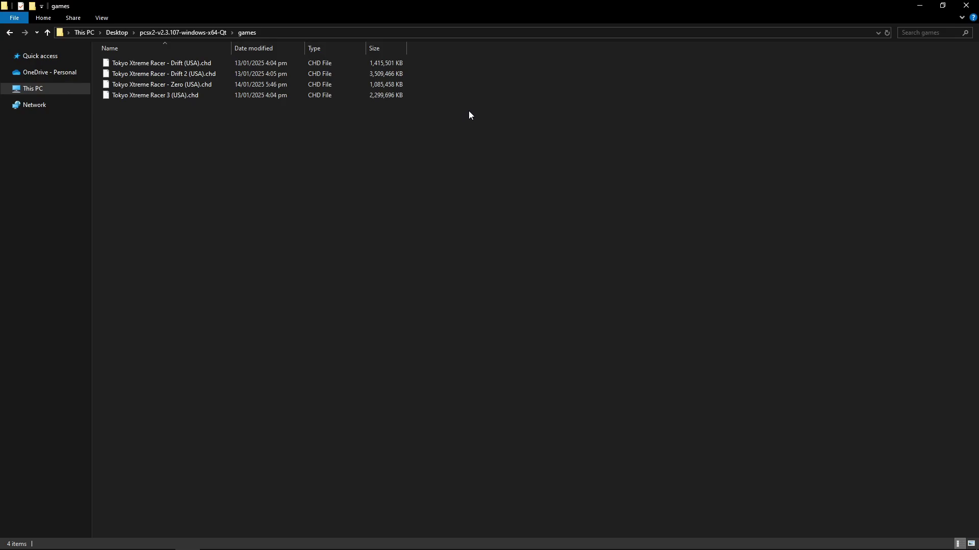
{"action": "left_click", "coordinate": [197, 33]}
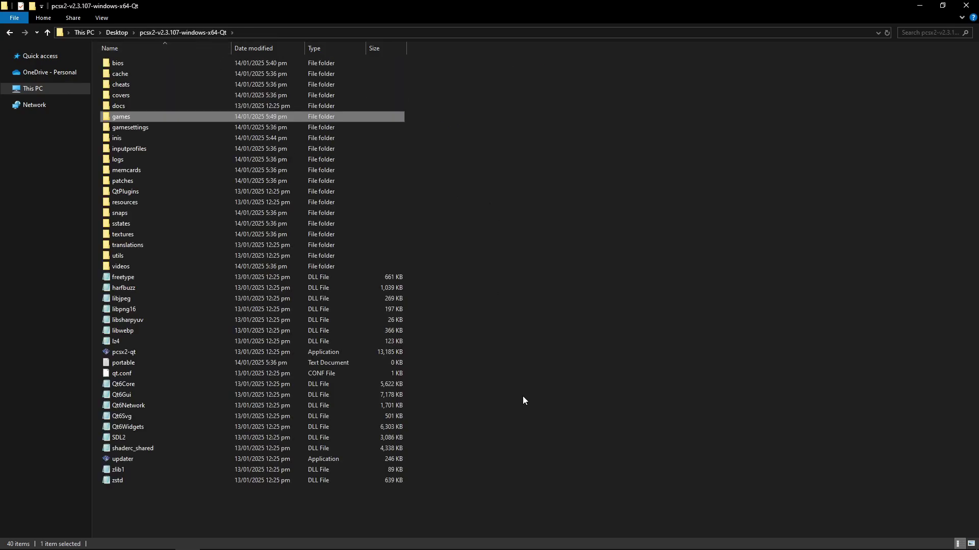
{"action": "mouse_move", "coordinate": [499, 547]}
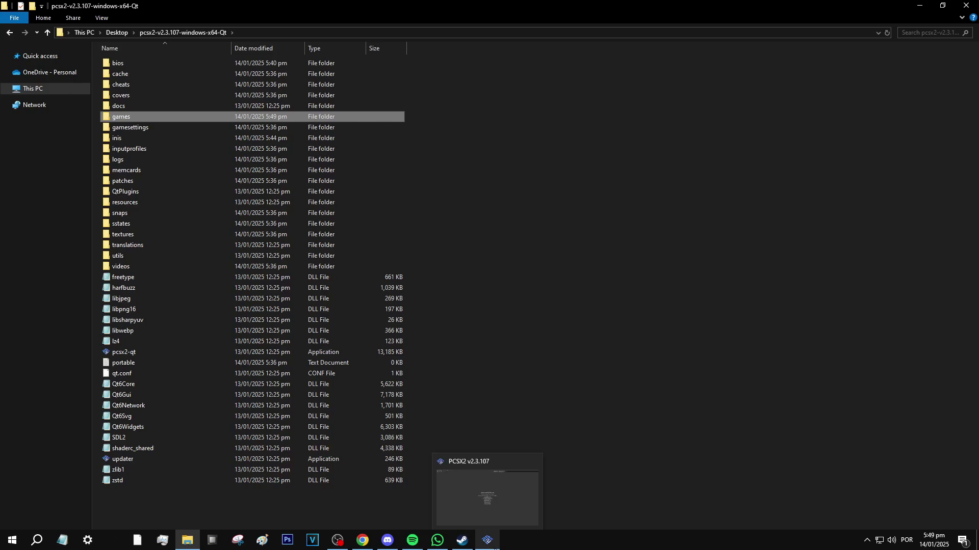
Step: Switch to PCSX2 and scan for new games to fill the game list
{"action": "left_click", "coordinate": [495, 548]}
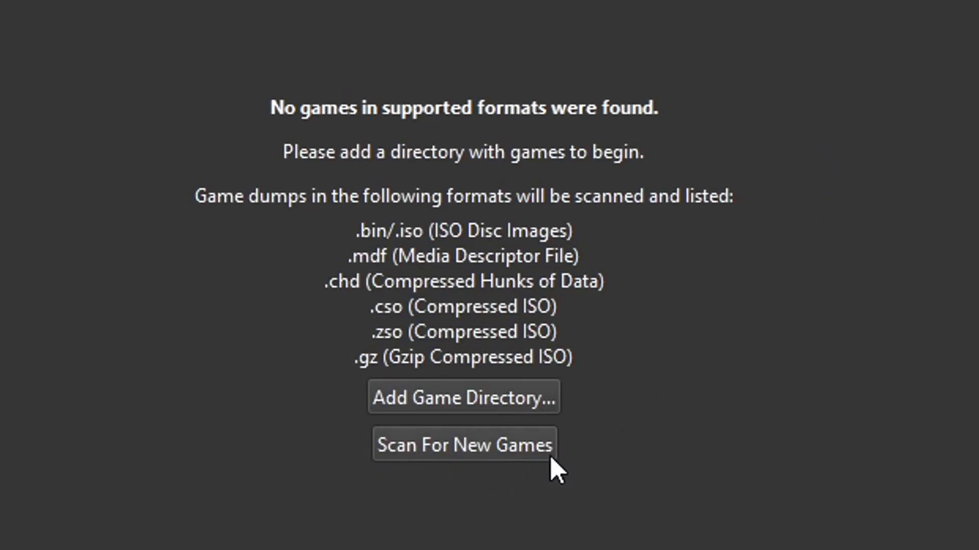
{"action": "left_click", "coordinate": [520, 454]}
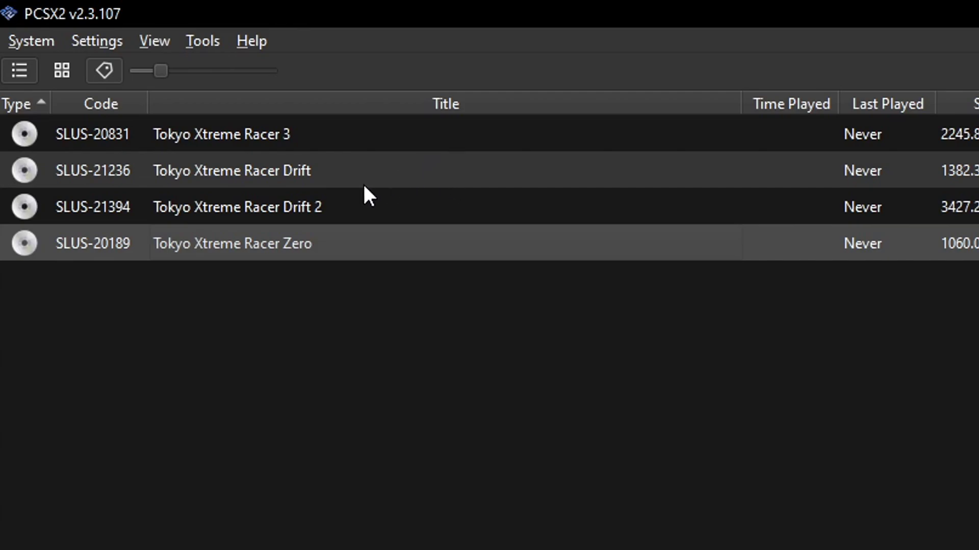
Step: Open the game properties of Tokyo Xtreme Racer 3 from the game list
{"action": "left_click", "coordinate": [316, 167]}
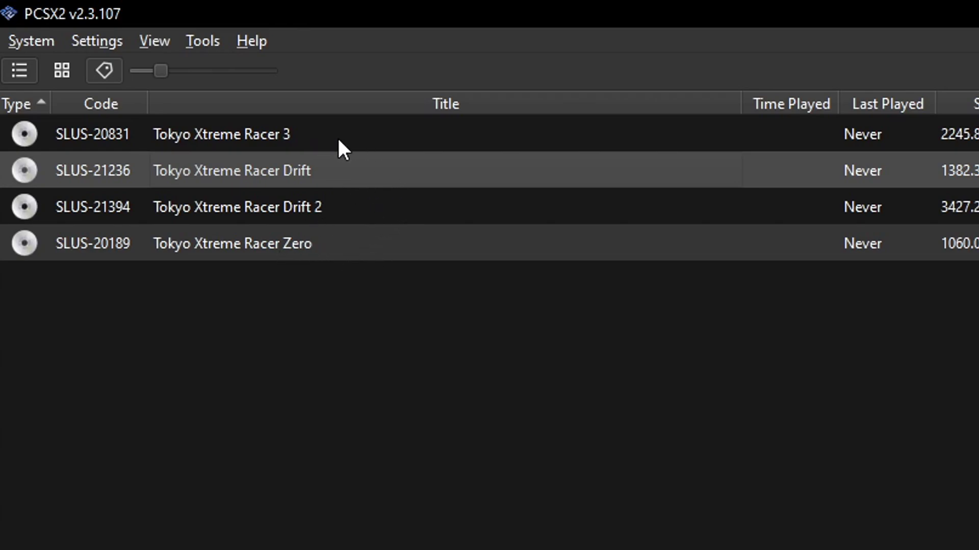
{"action": "left_click", "coordinate": [357, 137]}
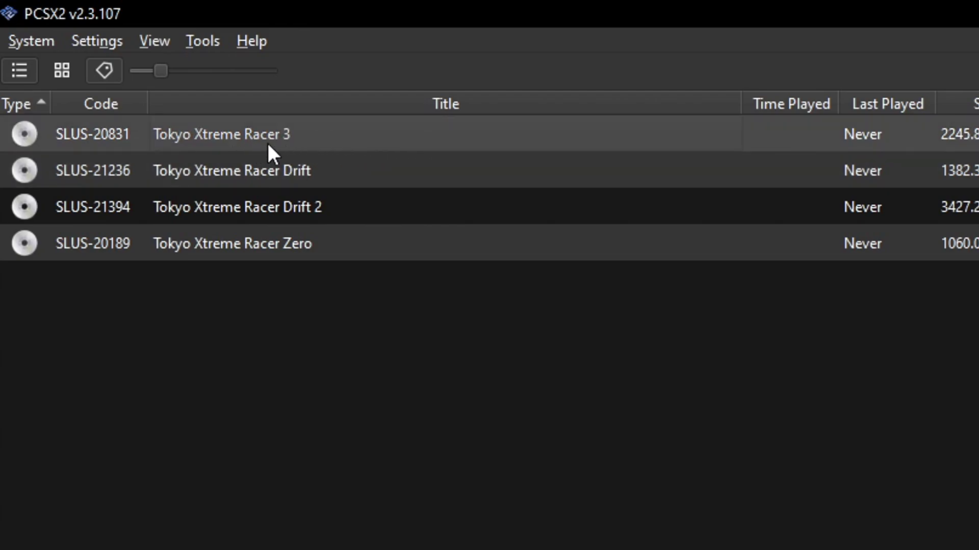
{"action": "right_click", "coordinate": [317, 147]}
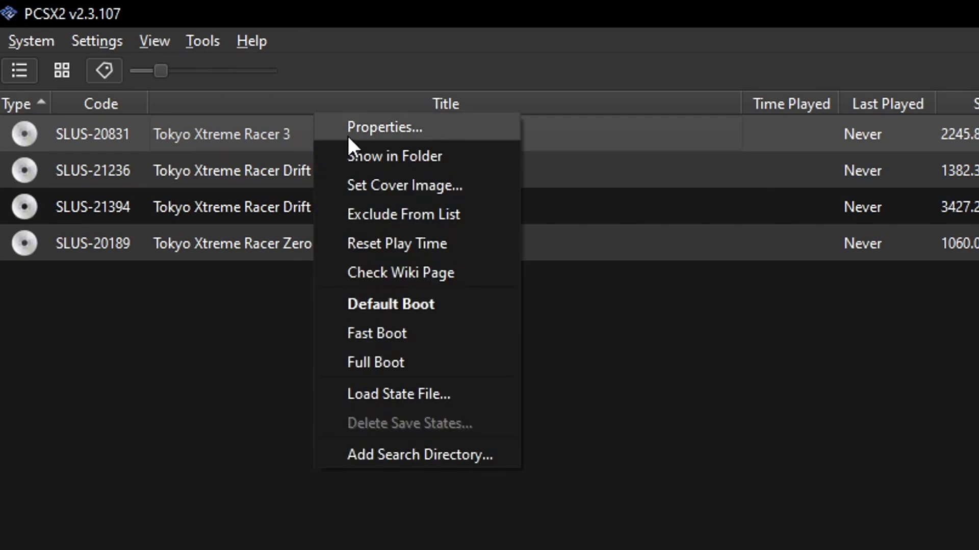
{"action": "left_click", "coordinate": [437, 135]}
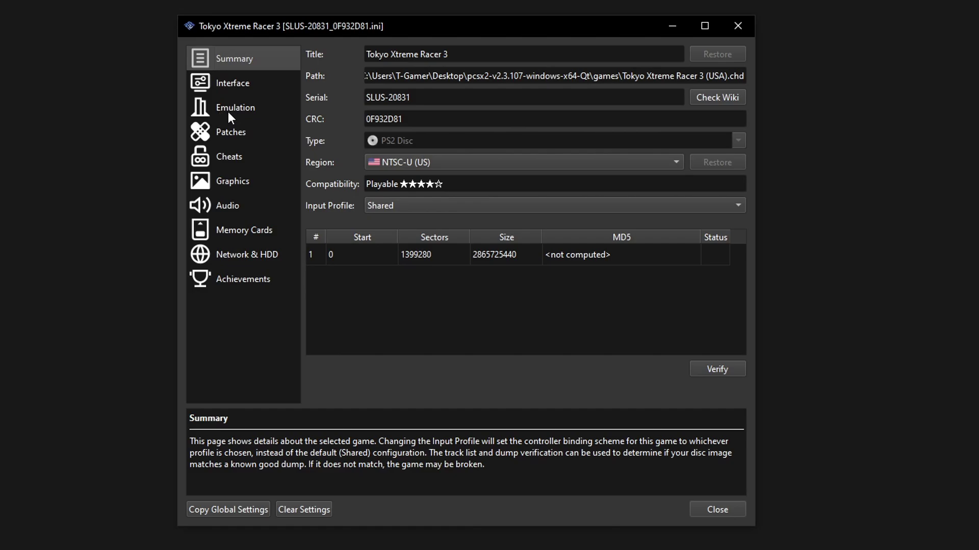
Step: Enable Optimal Frame Pacing for Tokyo Xtreme Racer 3, plus its Widescreen 16:9, No-Interlacing and Wanderers Fix patches
{"action": "left_click", "coordinate": [239, 118]}
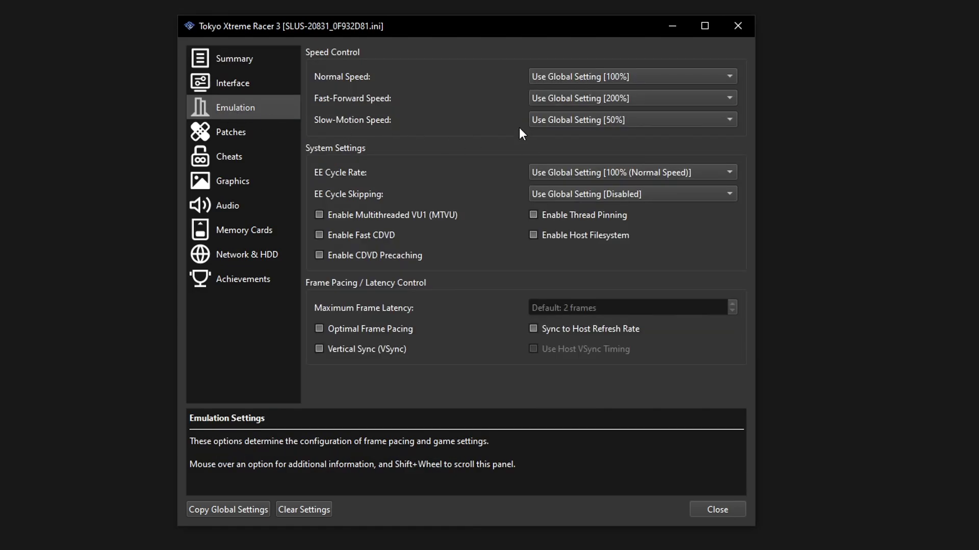
{"action": "mouse_move", "coordinate": [339, 329]}
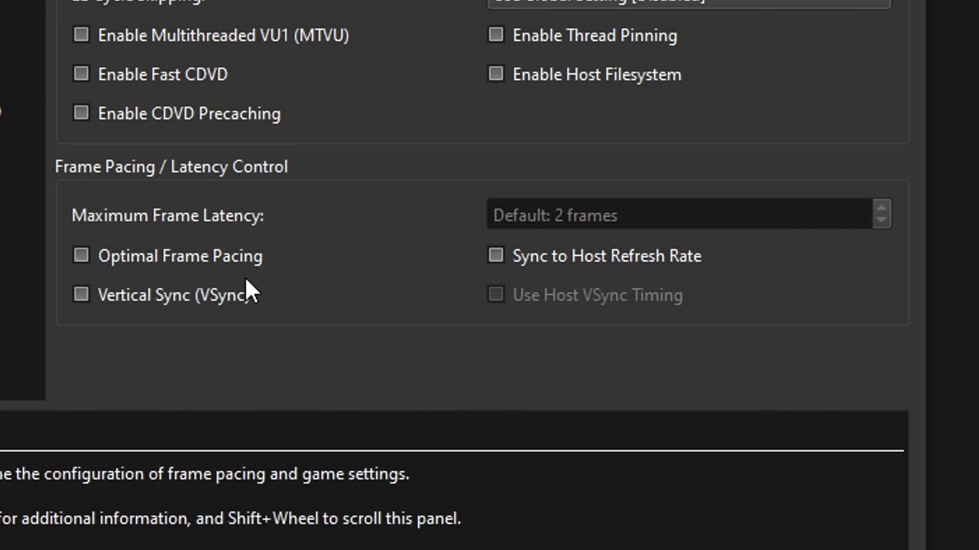
{"action": "mouse_move", "coordinate": [98, 271]}
{"action": "left_click", "coordinate": [80, 256]}
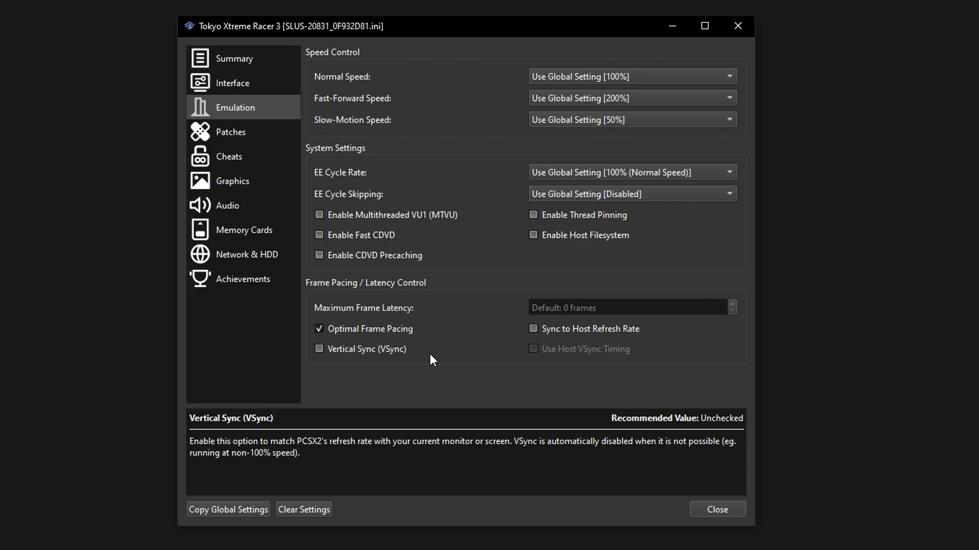
{"action": "left_click", "coordinate": [234, 142]}
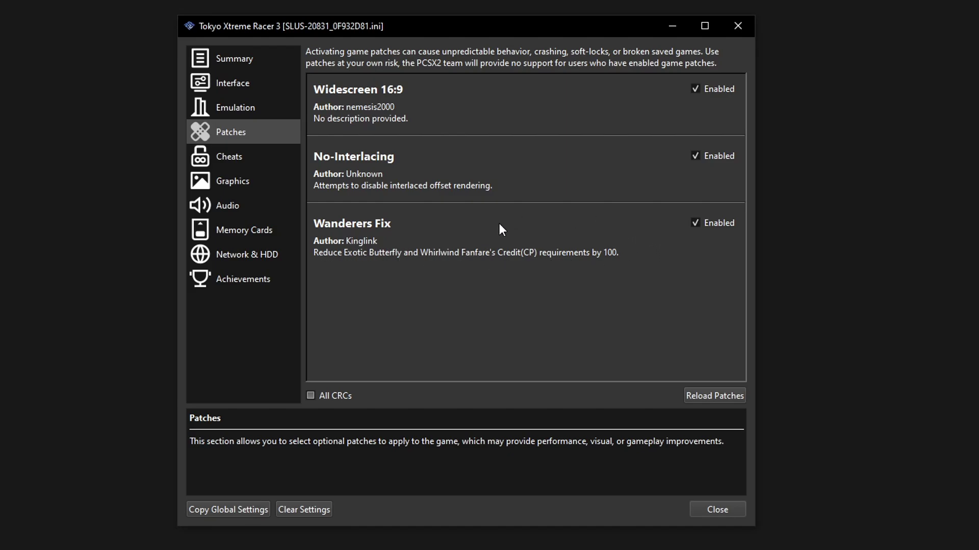
Step: In the game's graphics settings, set the renderer to Automatic (Default) and the adapter to NVIDIA GeForce RTX 3070
{"action": "left_click", "coordinate": [239, 185]}
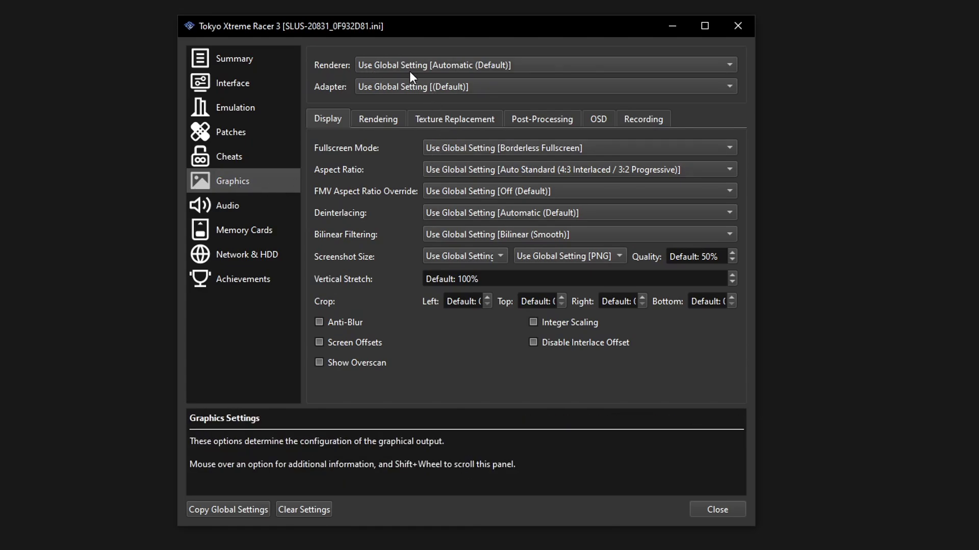
{"action": "left_click", "coordinate": [432, 65]}
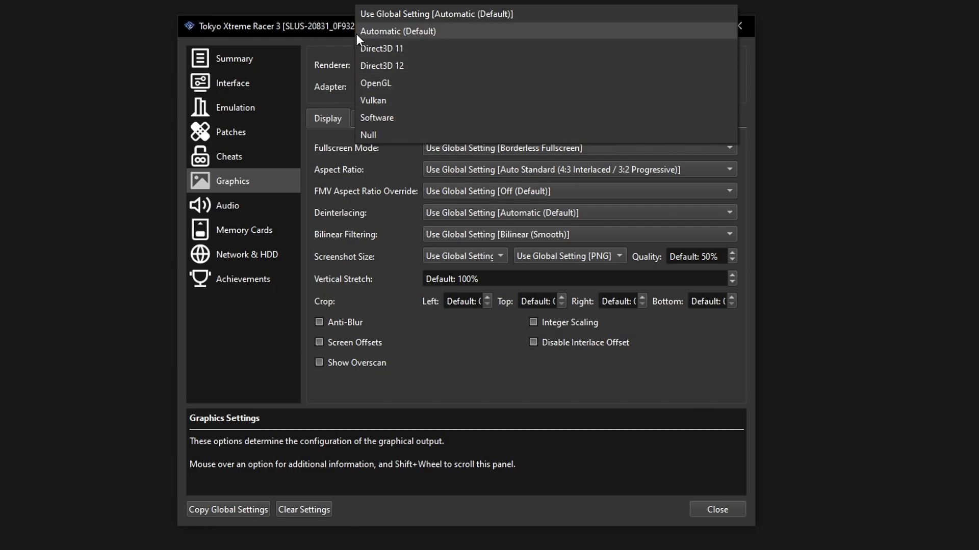
{"action": "left_click", "coordinate": [421, 34]}
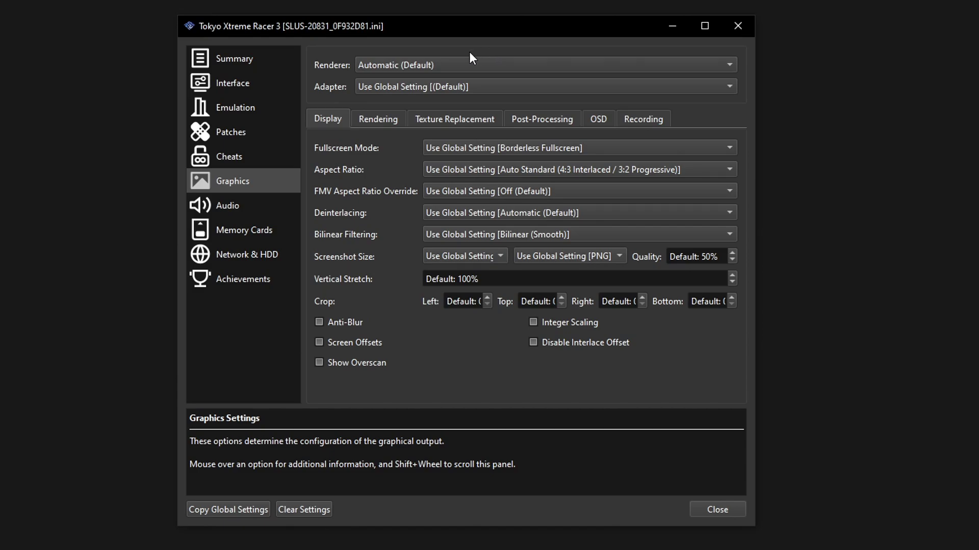
{"action": "left_click", "coordinate": [425, 87]}
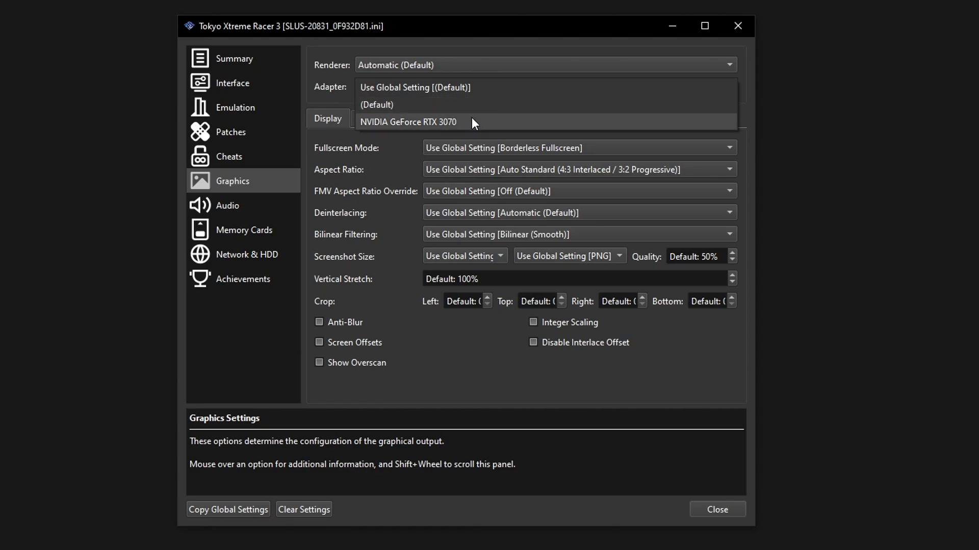
{"action": "left_click", "coordinate": [442, 125]}
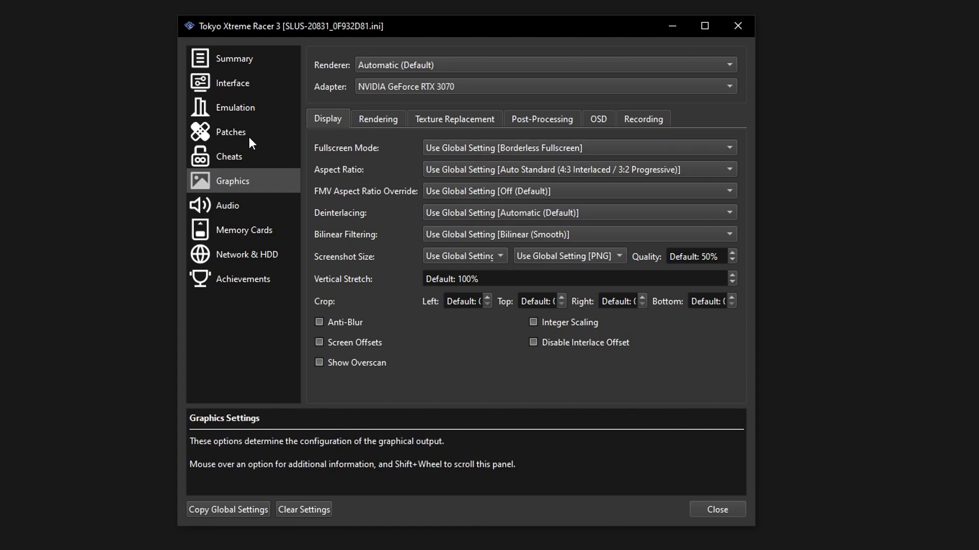
Step: Set the game's display aspect ratio to Widescreen (16:9) and enable Anti-Blur
{"action": "left_click", "coordinate": [463, 169]}
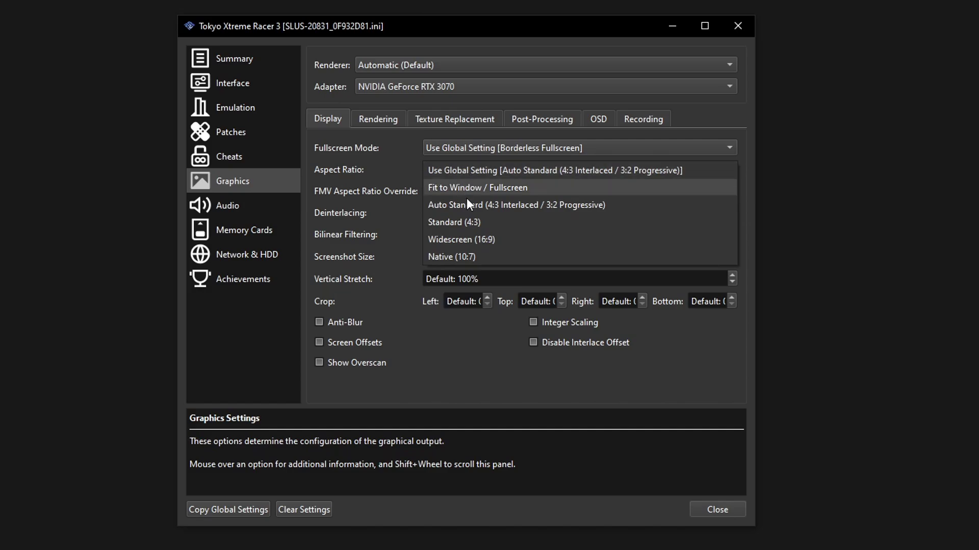
{"action": "left_click", "coordinate": [469, 240]}
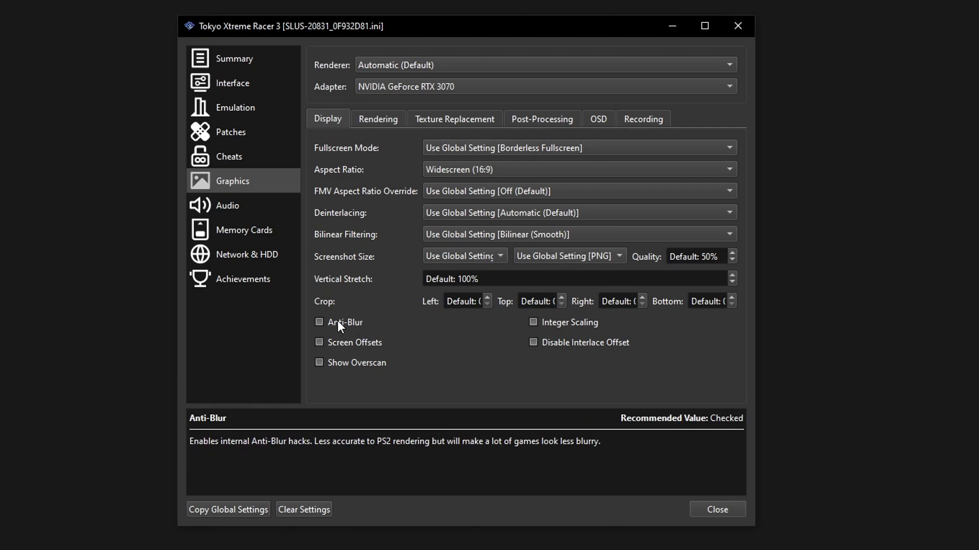
{"action": "left_click", "coordinate": [319, 322]}
Step: Set the game's internal resolution to Native (PS2) (Default) and anisotropic filtering to 16x, closing the game properties
{"action": "left_click", "coordinate": [380, 120]}
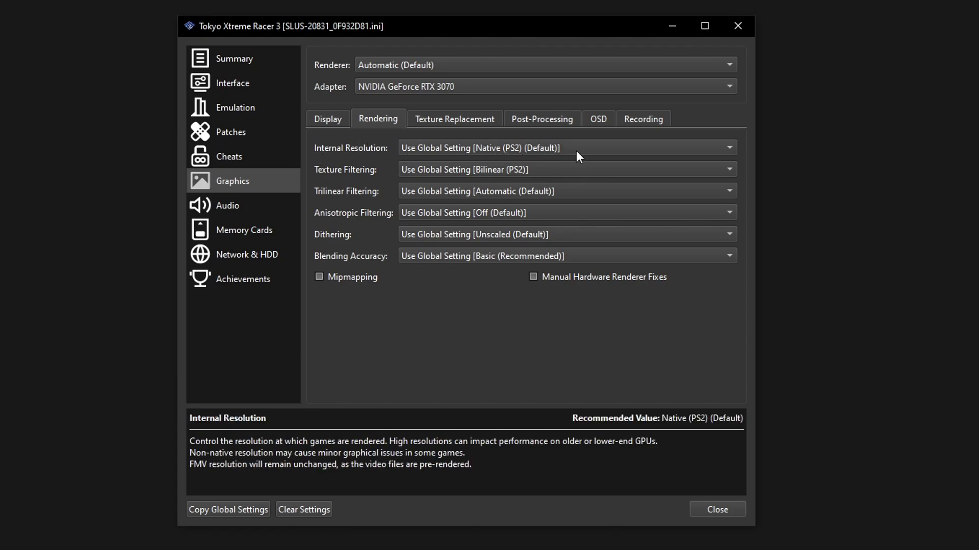
{"action": "left_click", "coordinate": [524, 154]}
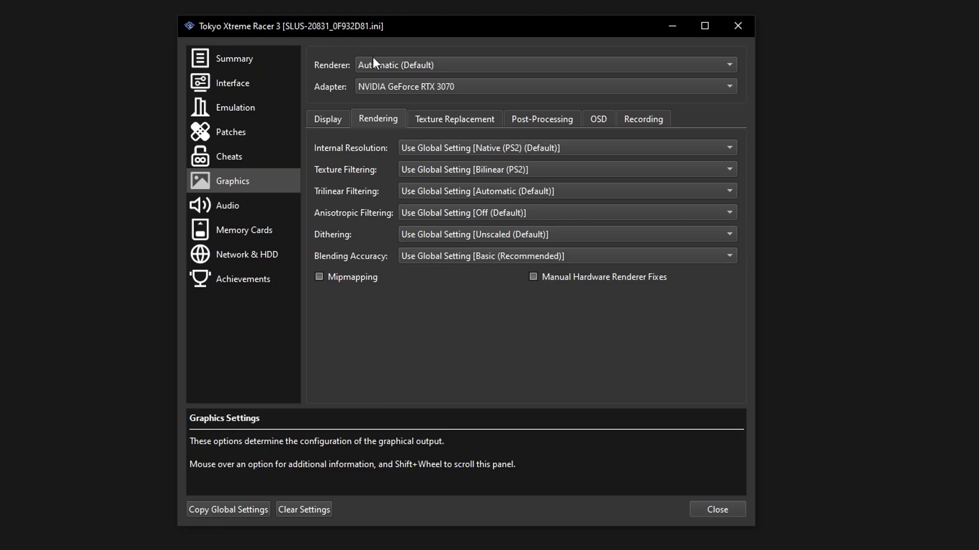
{"action": "left_click", "coordinate": [502, 152]}
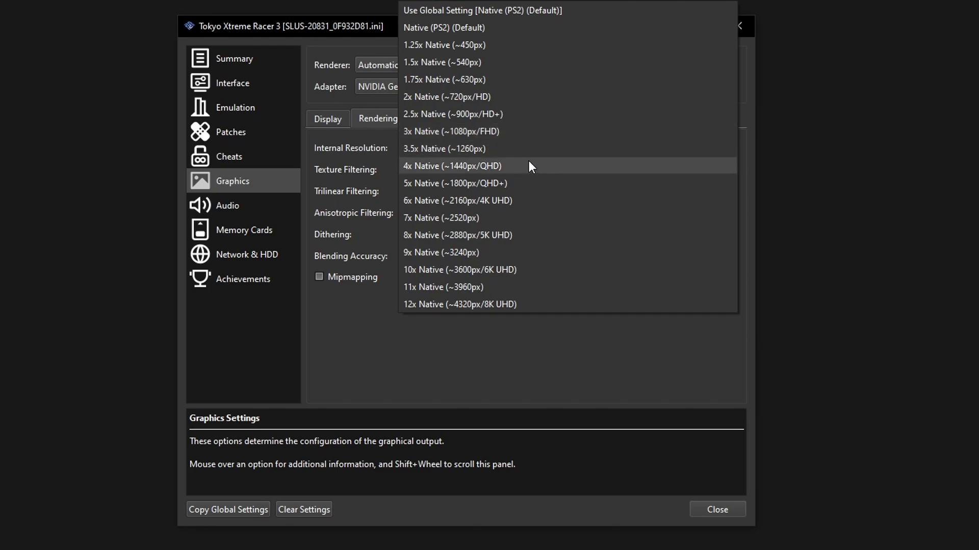
{"action": "left_click", "coordinate": [381, 130]}
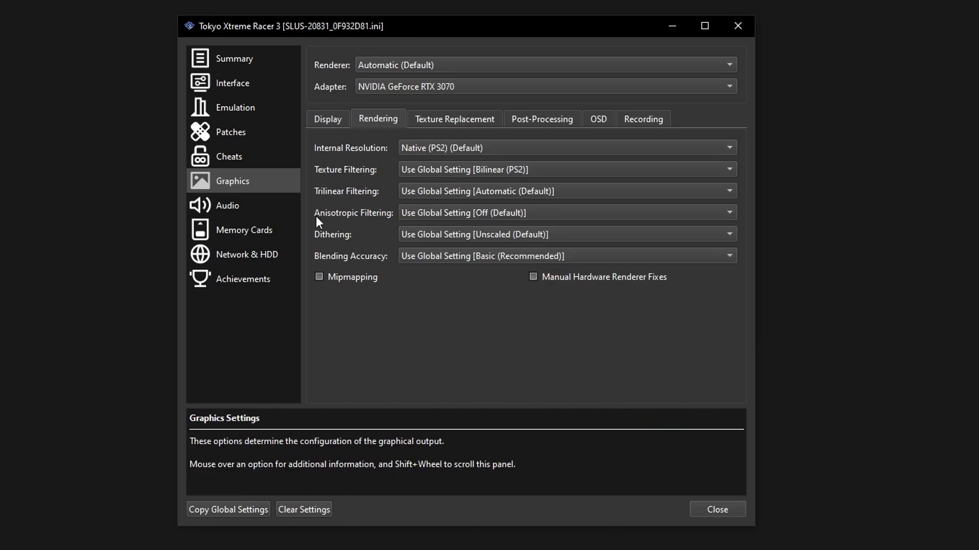
{"action": "left_click", "coordinate": [464, 213]}
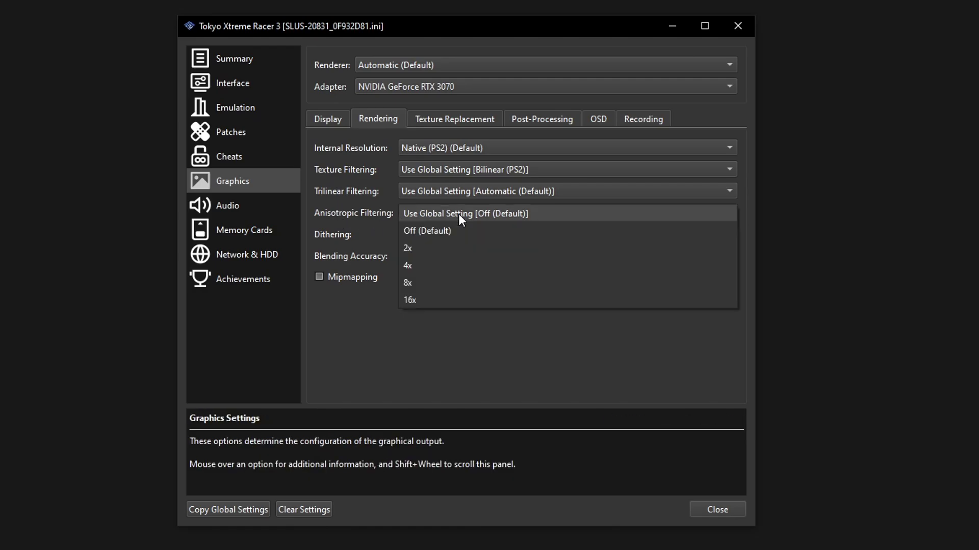
{"action": "left_click", "coordinate": [435, 299]}
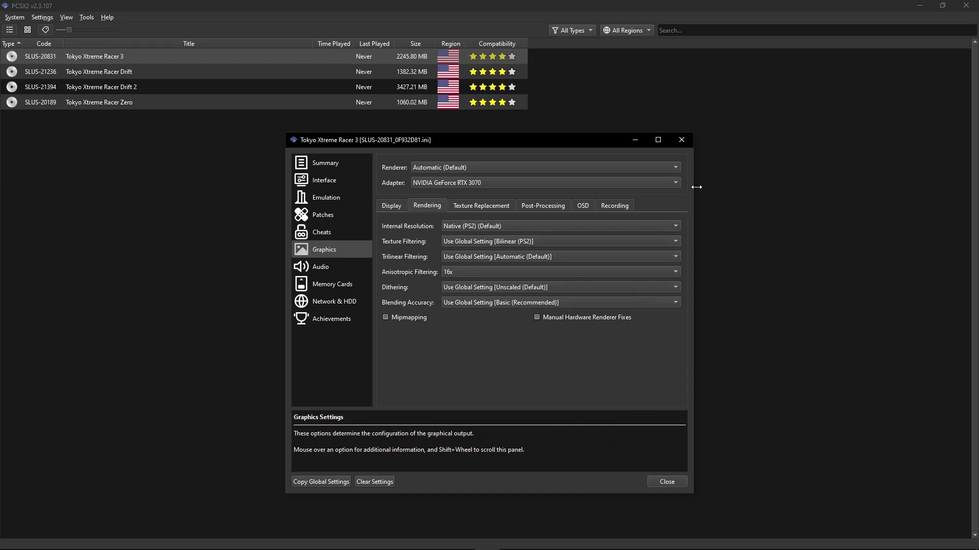
{"action": "left_click", "coordinate": [681, 140]}
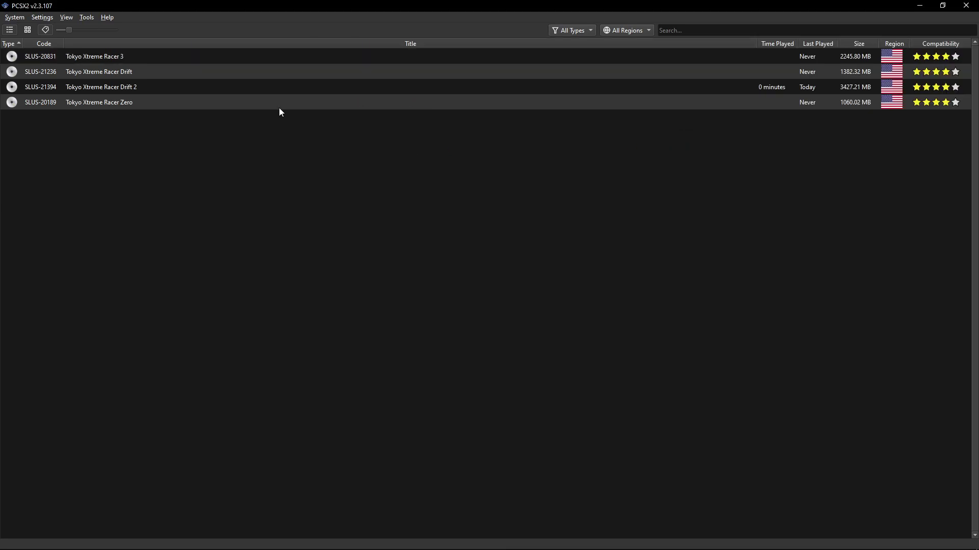
Step: Launch Tokyo Xtreme Racer Drift from the game list and show it in full screen
{"action": "left_click", "coordinate": [146, 76]}
{"action": "double_click", "coordinate": [142, 72]}
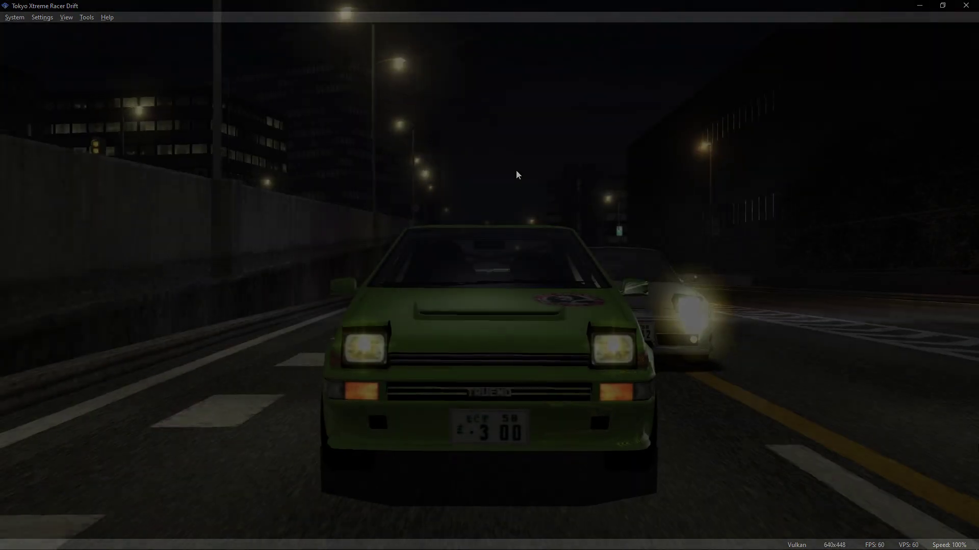
{"action": "key", "text": "alt+Return"}
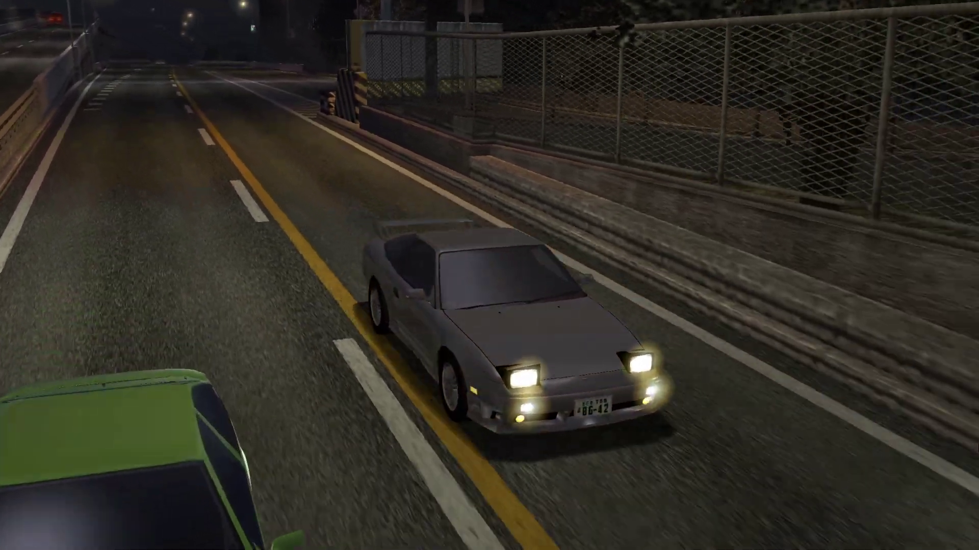